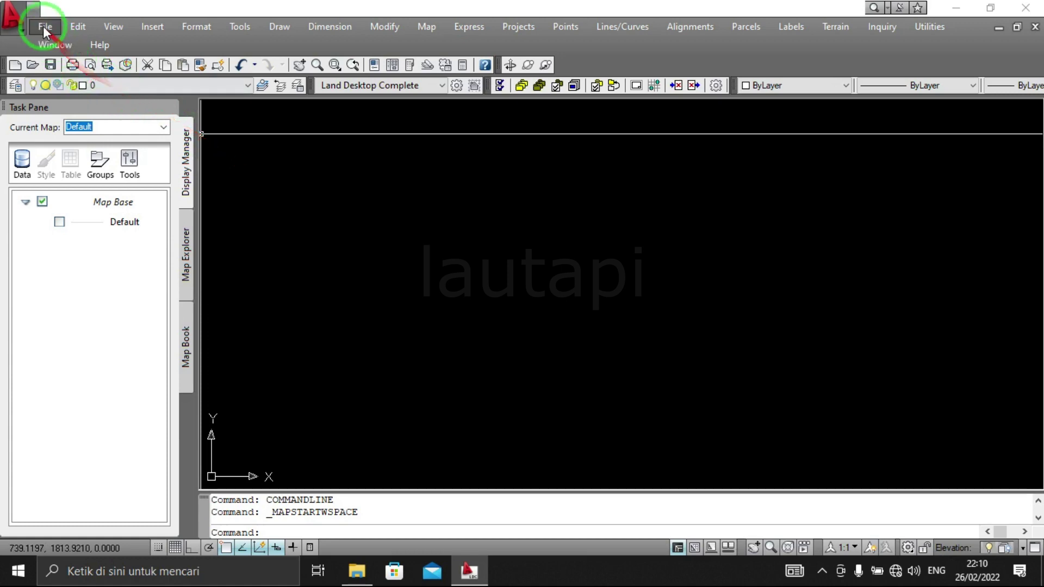
# - Open the BEDAGAS project drawing and zoom in on its contours and survey points
pyautogui.click(46, 27)
pyautogui.click(81, 61)
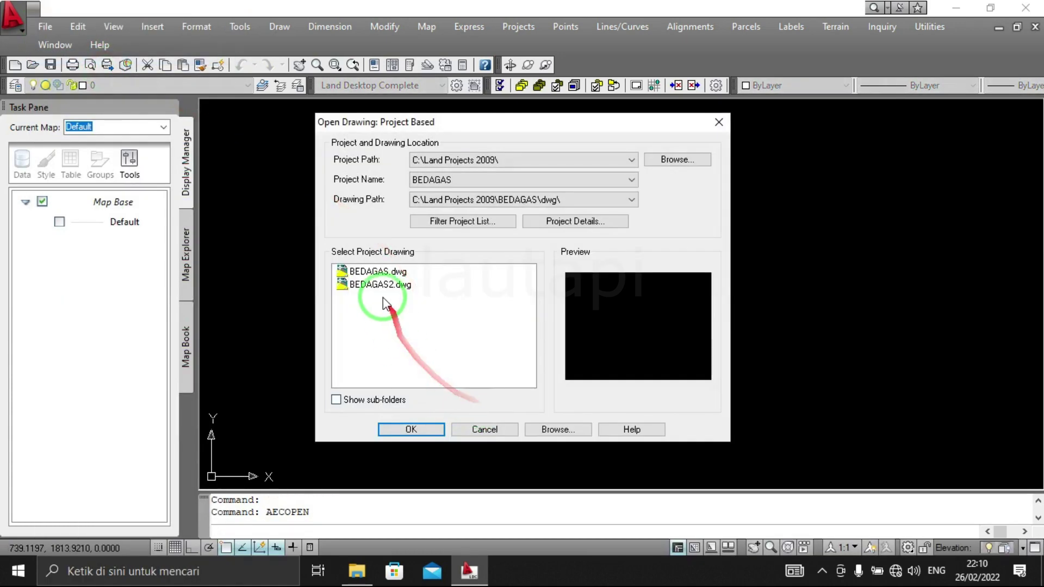
pyautogui.click(412, 429)
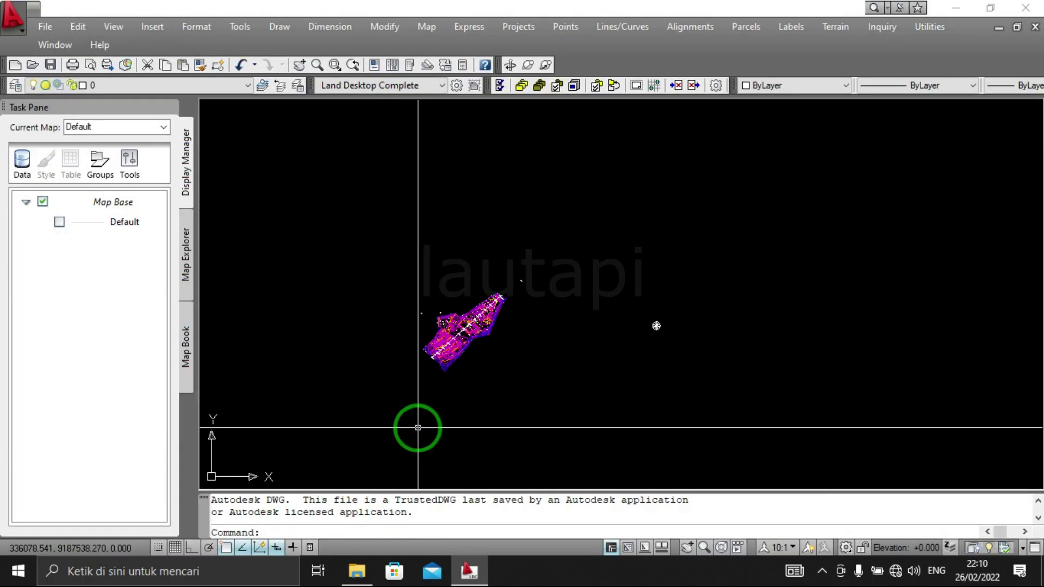
pyautogui.scroll(2, 475, 307)
pyautogui.scroll(3, 467, 314)
pyautogui.scroll(2, 468, 314)
pyautogui.scroll(1, 419, 342)
pyautogui.scroll(-5, 547, 287)
pyautogui.scroll(3, 512, 333)
pyautogui.scroll(1, 545, 298)
pyautogui.scroll(1, 565, 292)
pyautogui.scroll(1, 565, 292)
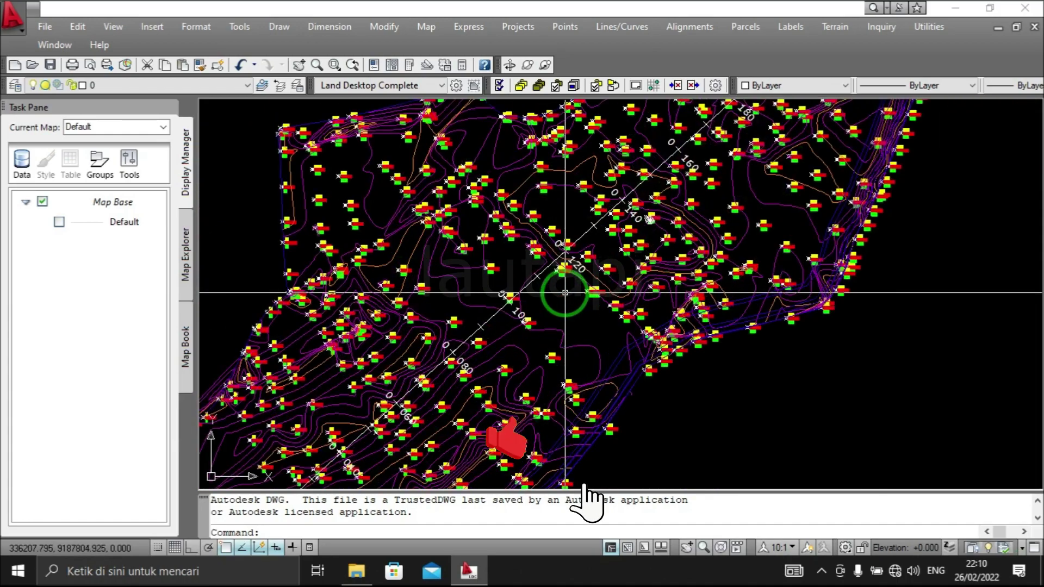
pyautogui.scroll(1, 566, 293)
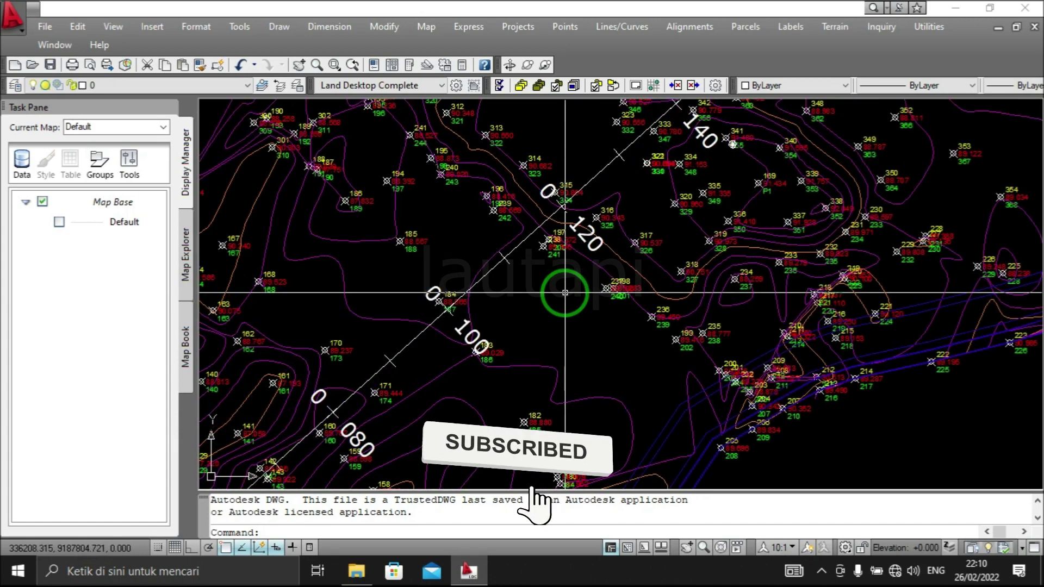
# - Use LAYOFF to hide the alignment (layer 0), STALBL station labels and POINTS layers
pyautogui.write('layof')
pyautogui.press('Return')
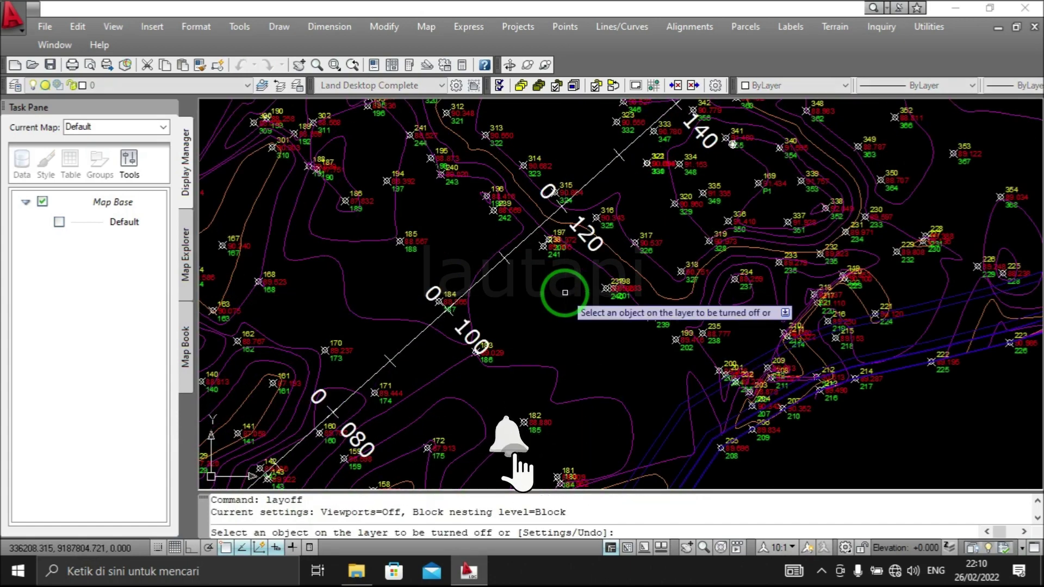
pyautogui.click(512, 251)
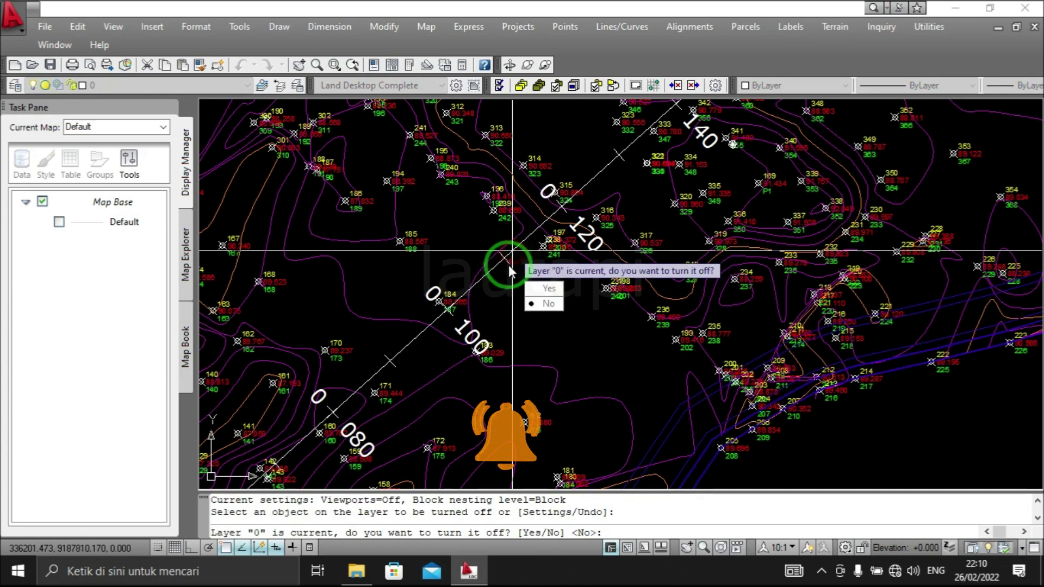
pyautogui.click(543, 289)
pyautogui.click(496, 246)
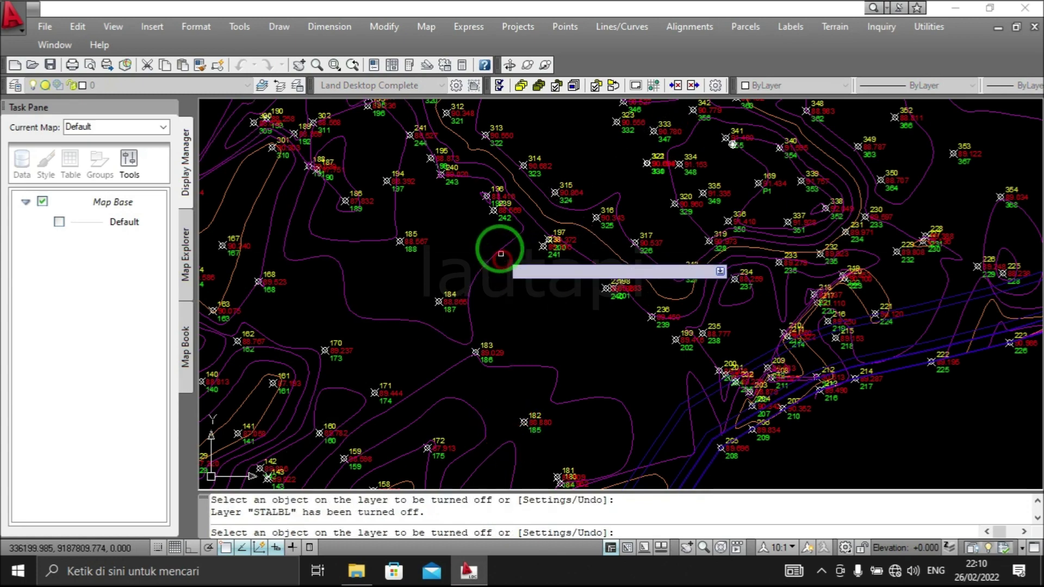
pyautogui.click(514, 228)
pyautogui.scroll(-5, 516, 239)
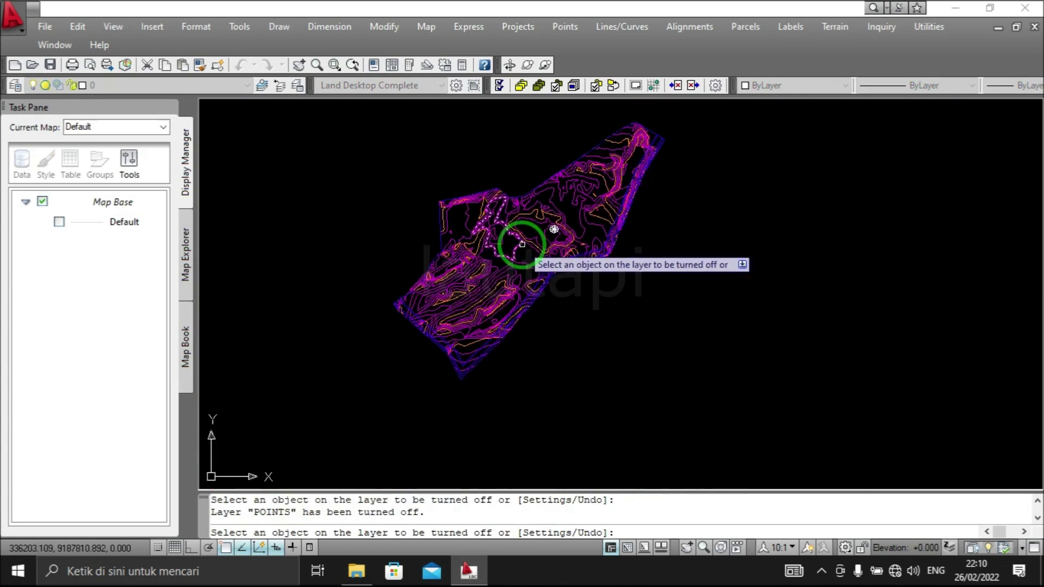
pyautogui.scroll(2, 527, 239)
pyautogui.press('Escape')
pyautogui.moveTo(524, 240); pyautogui.dragTo(527, 248, button='middle')
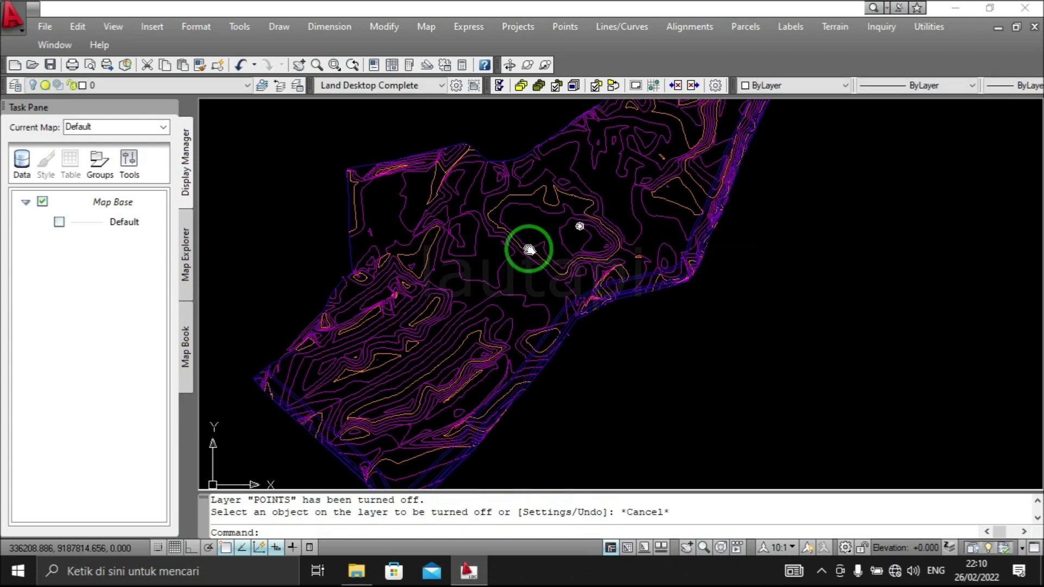
# - Keep the Land Desktop Complete workspace and select a contour near the site centre
pyautogui.click(420, 87)
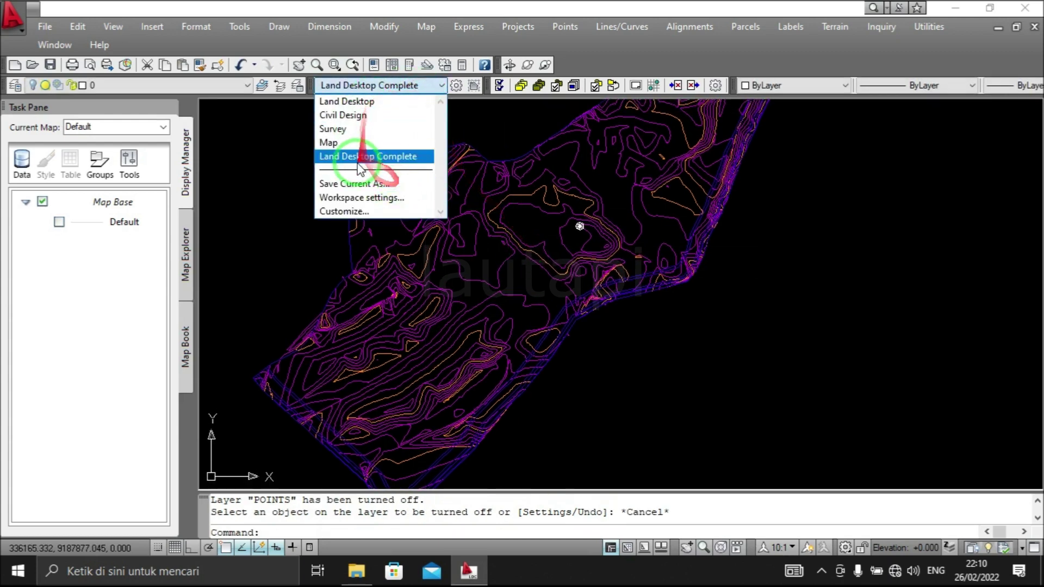
pyautogui.click(395, 157)
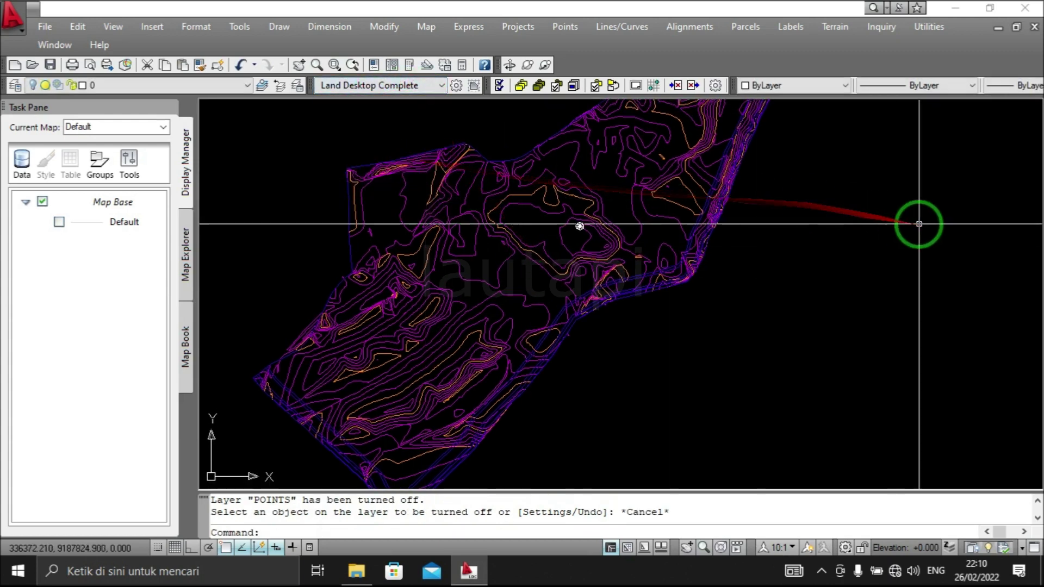
pyautogui.moveTo(736, 225); pyautogui.dragTo(740, 279, button='middle')
pyautogui.click(582, 241)
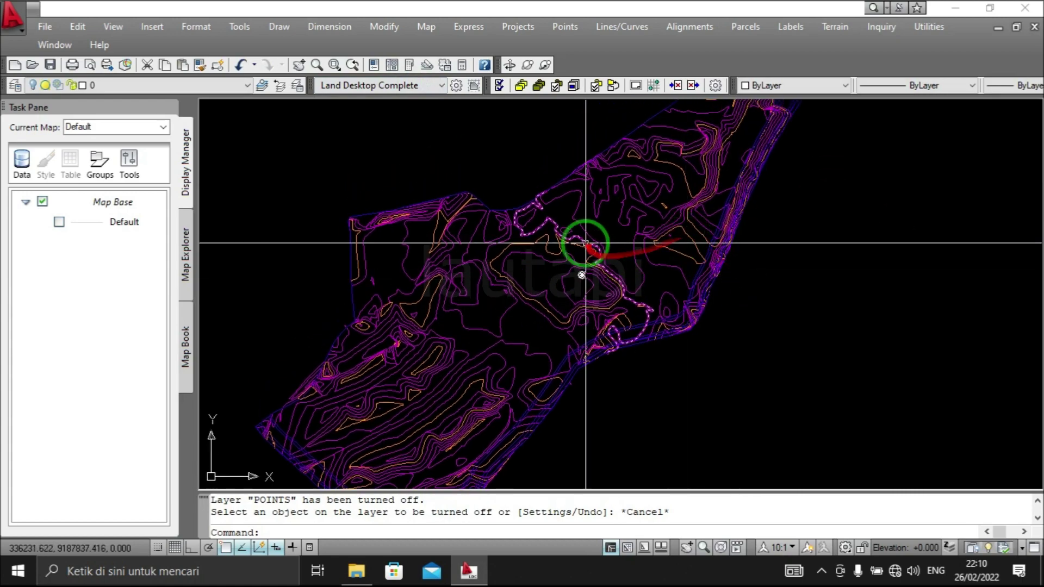
pyautogui.click(836, 27)
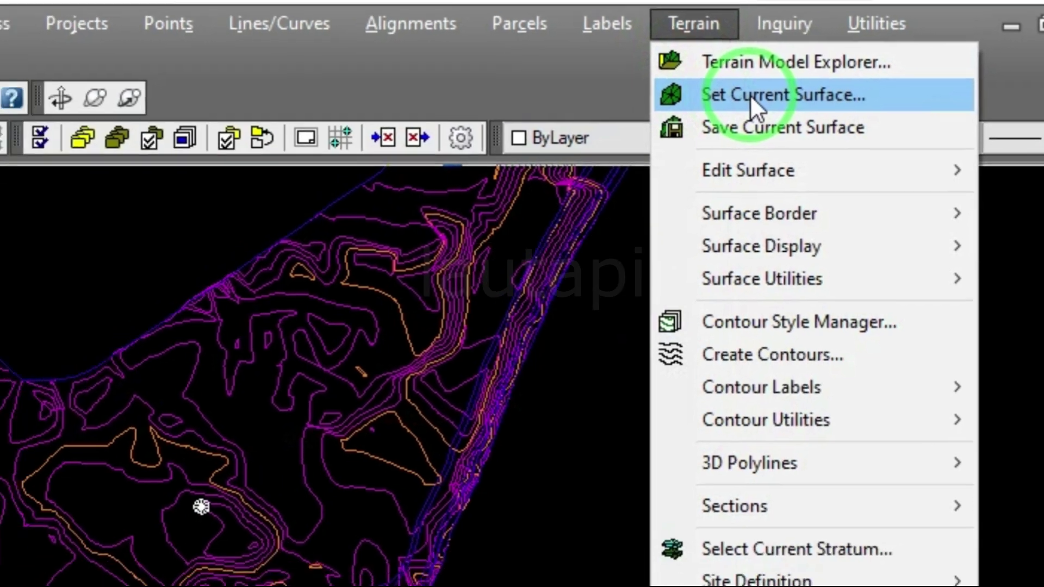
# - Set EXISTING (528 points, elevations 84.779–100.0) as the current terrain surface
pyautogui.click(687, 127)
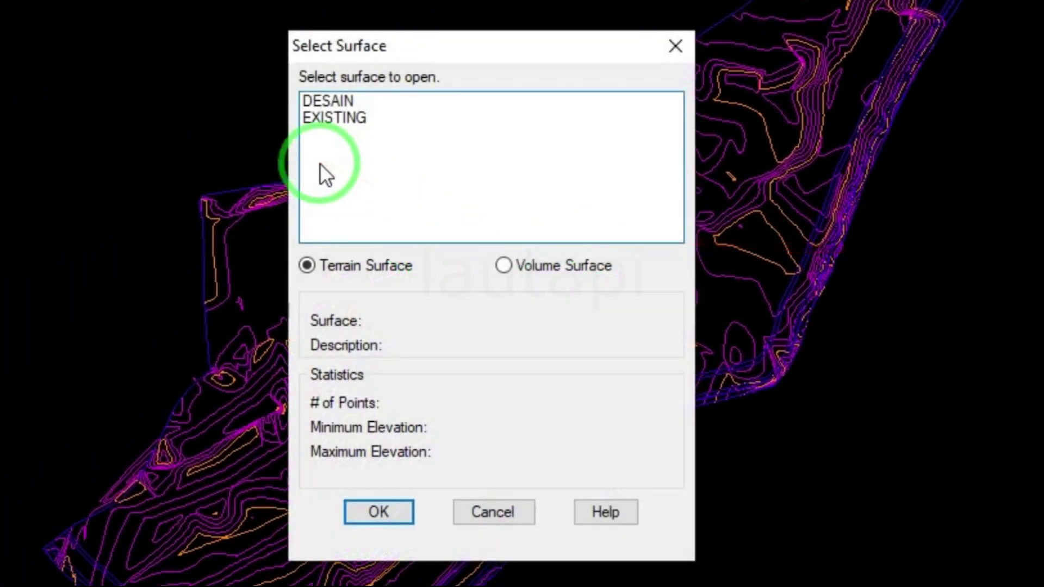
pyautogui.click(341, 103)
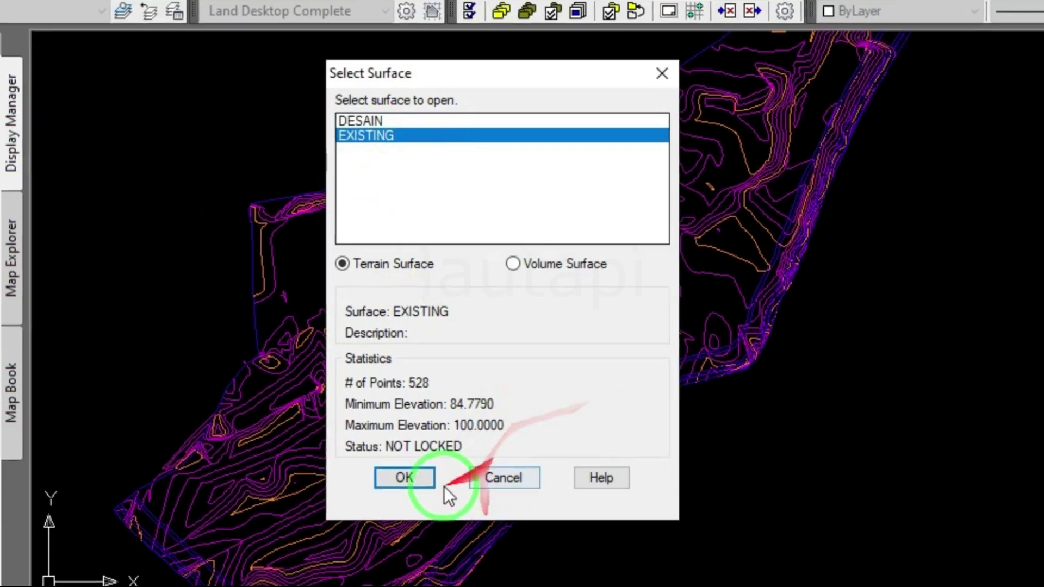
pyautogui.click(379, 511)
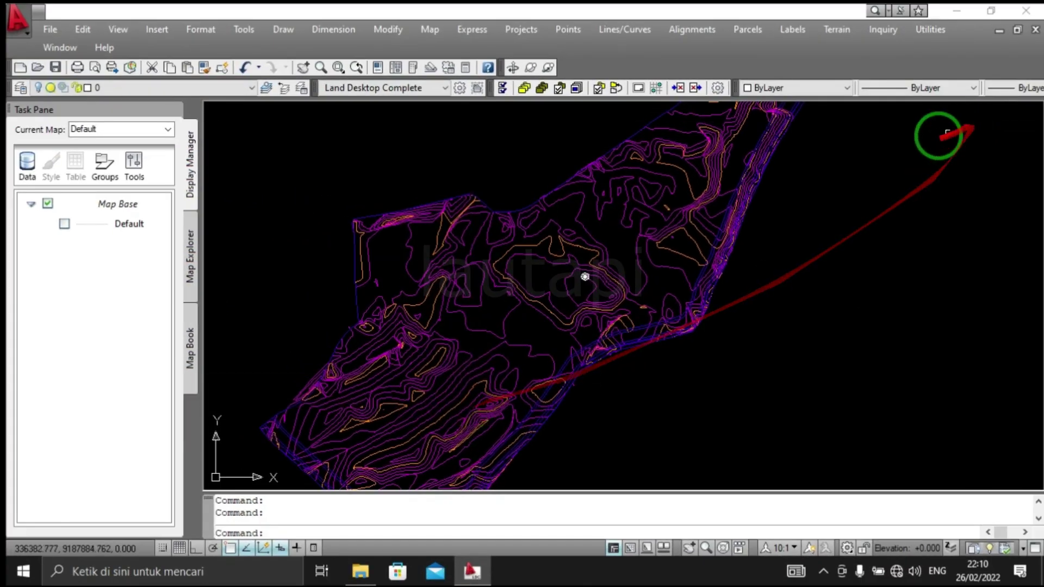
pyautogui.moveTo(797, 179); pyautogui.dragTo(826, 190, button='middle')
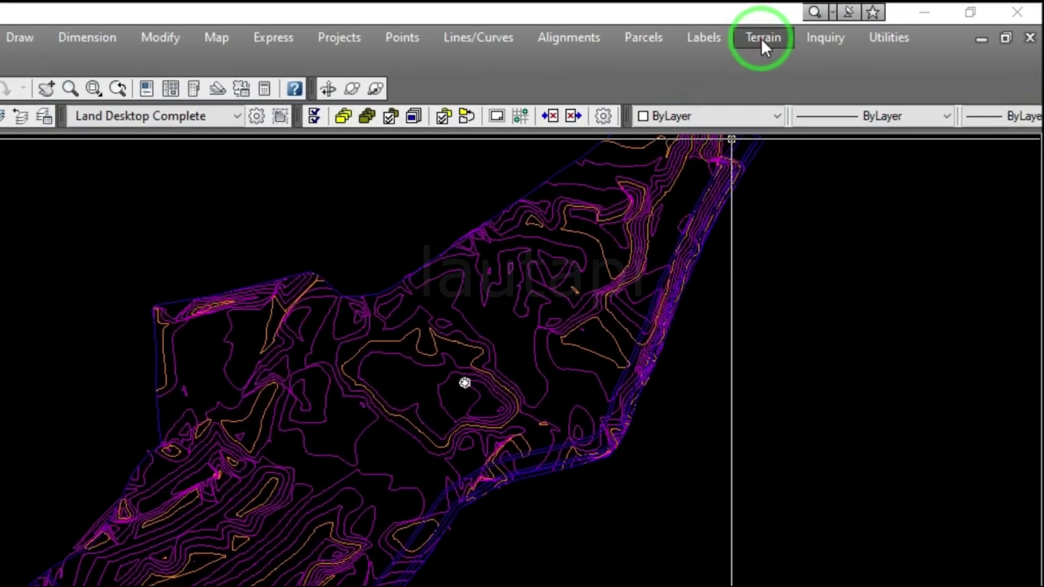
# - Auto-range 3D-face elevation banding for EXISTING from 84.7790 to 100.0000
pyautogui.click(835, 30)
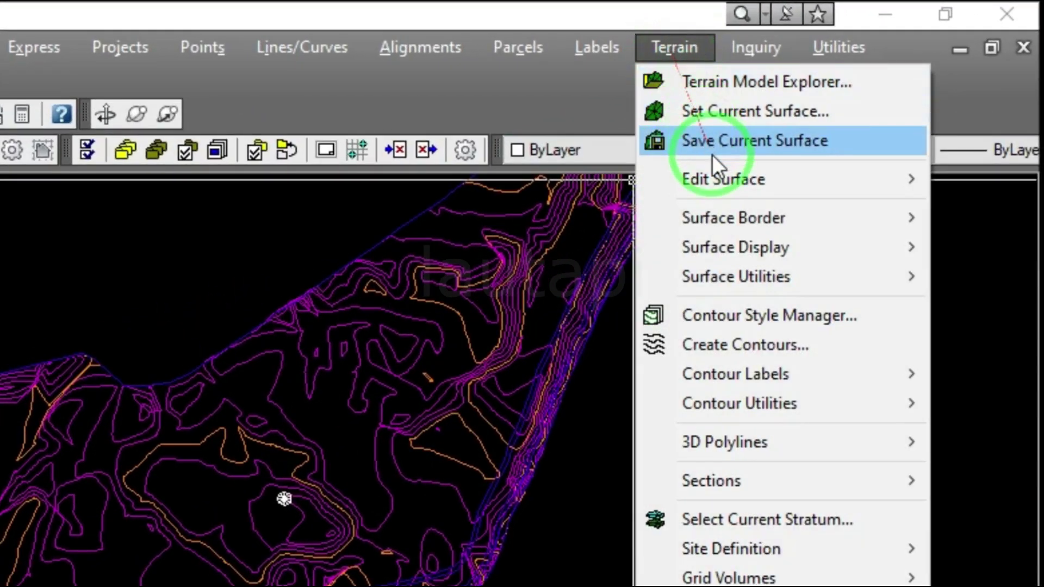
pyautogui.moveTo(735, 247)
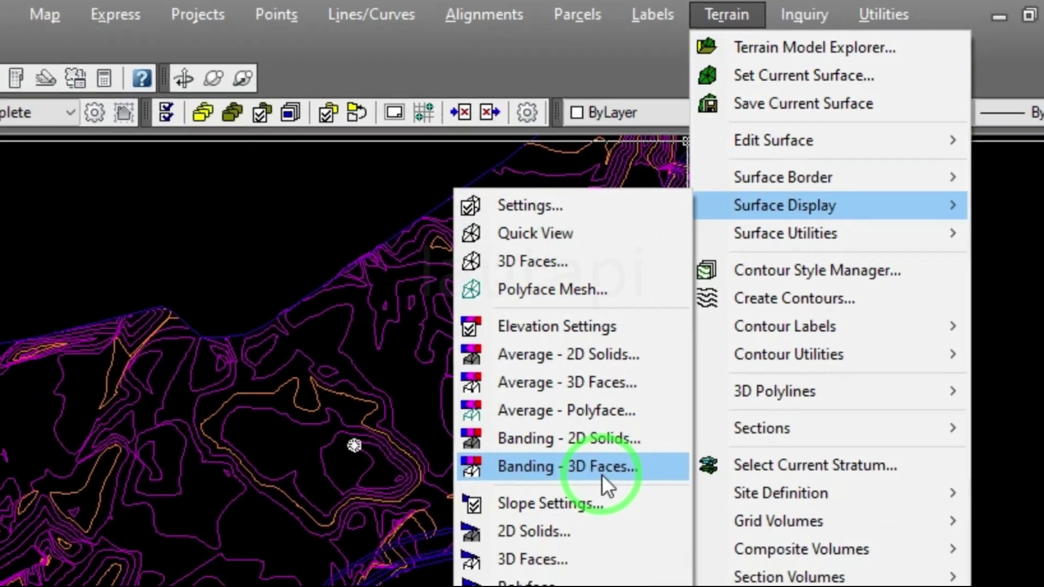
pyautogui.click(543, 524)
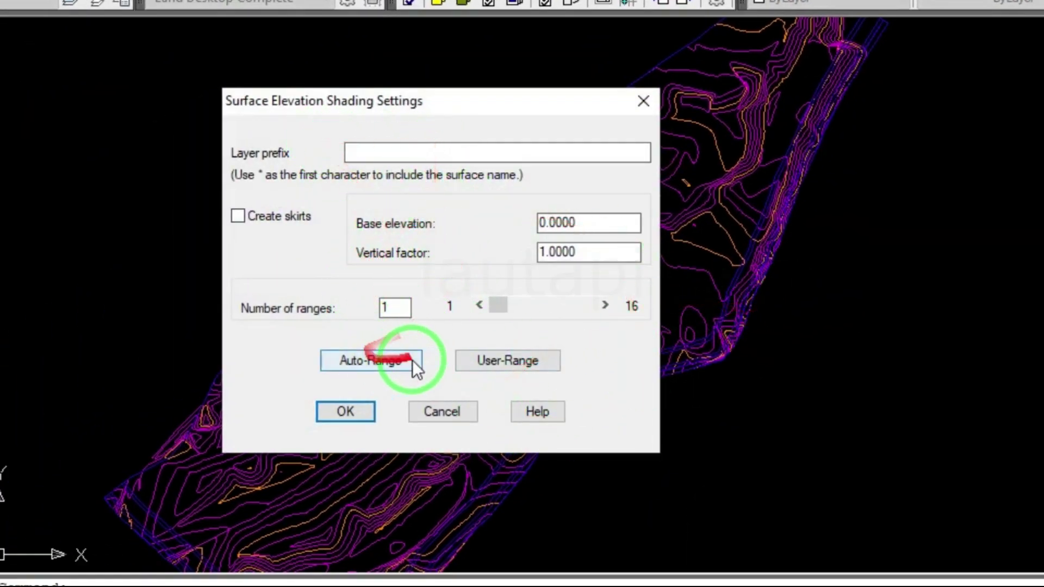
pyautogui.click(376, 363)
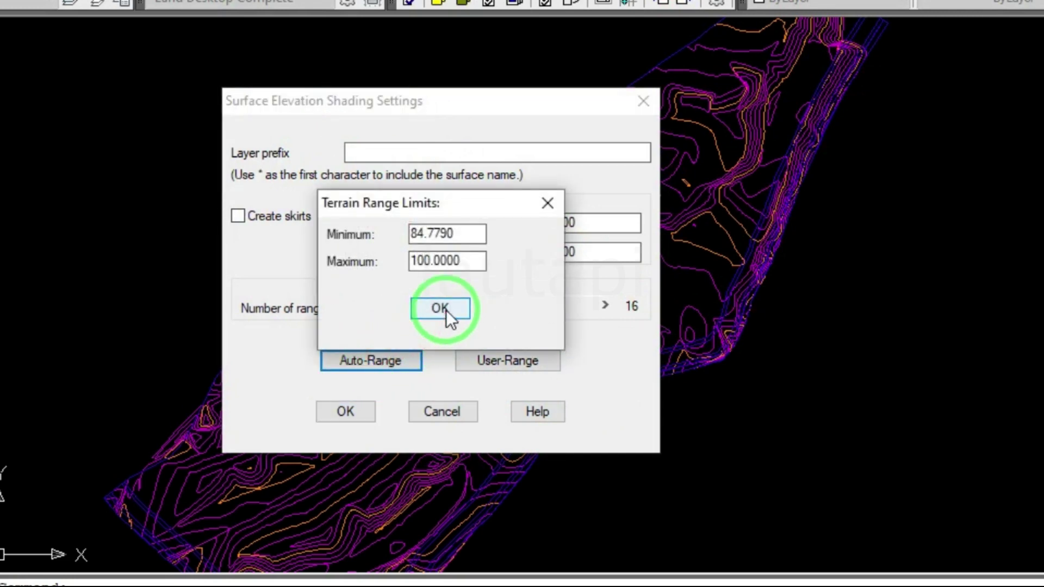
pyautogui.click(445, 310)
pyautogui.click(363, 412)
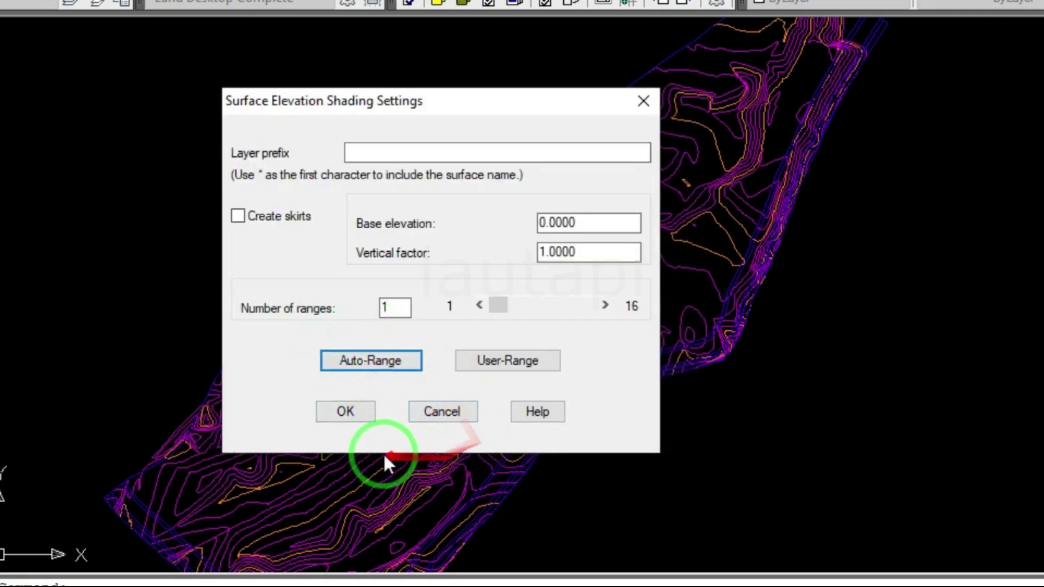
pyautogui.click(367, 419)
pyautogui.write('y')
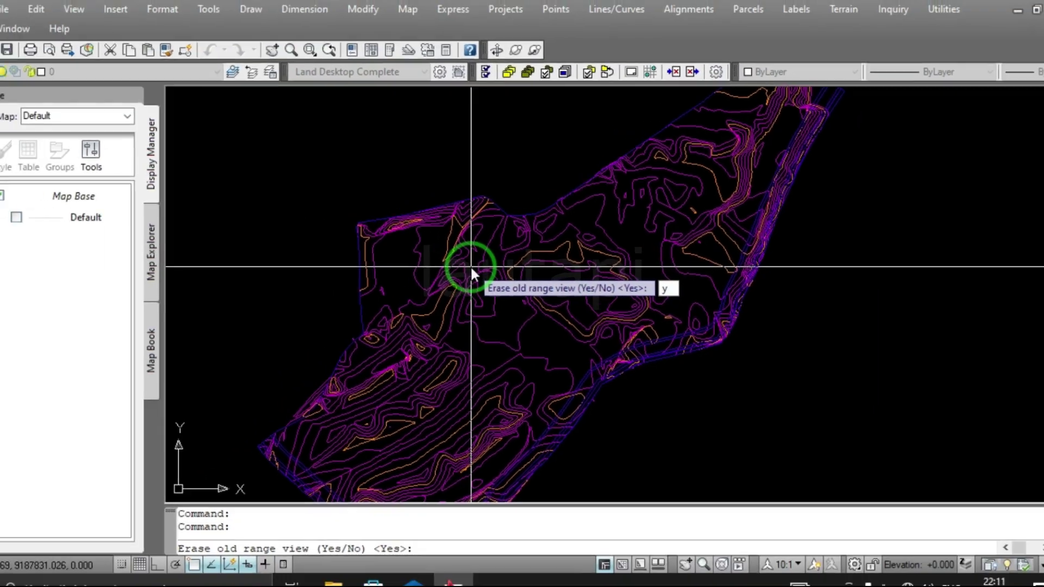
# - Erase the old range view and dismiss the one-range 84–100 statistics
pyautogui.press('Return')
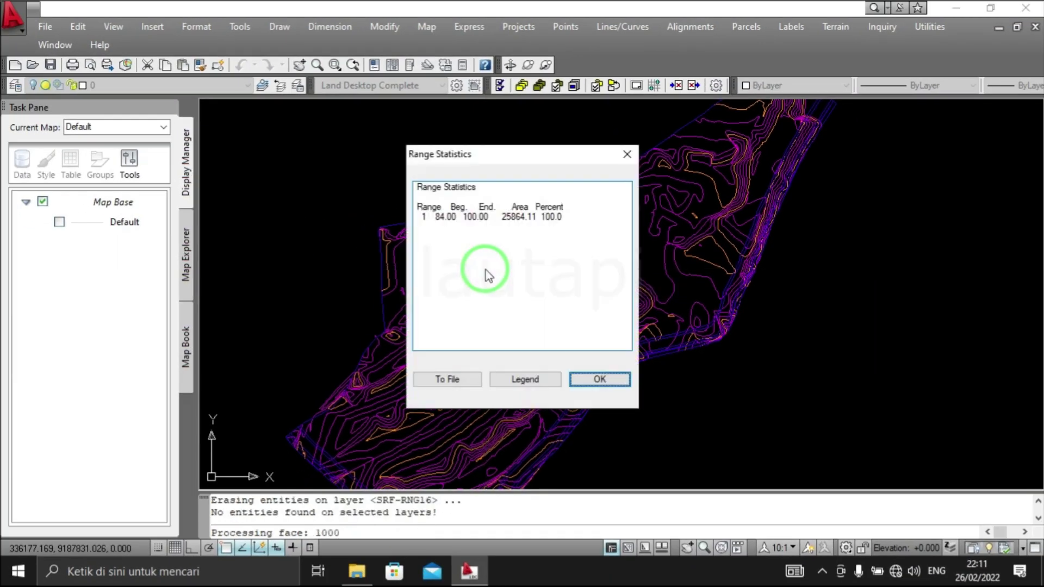
pyautogui.click(618, 379)
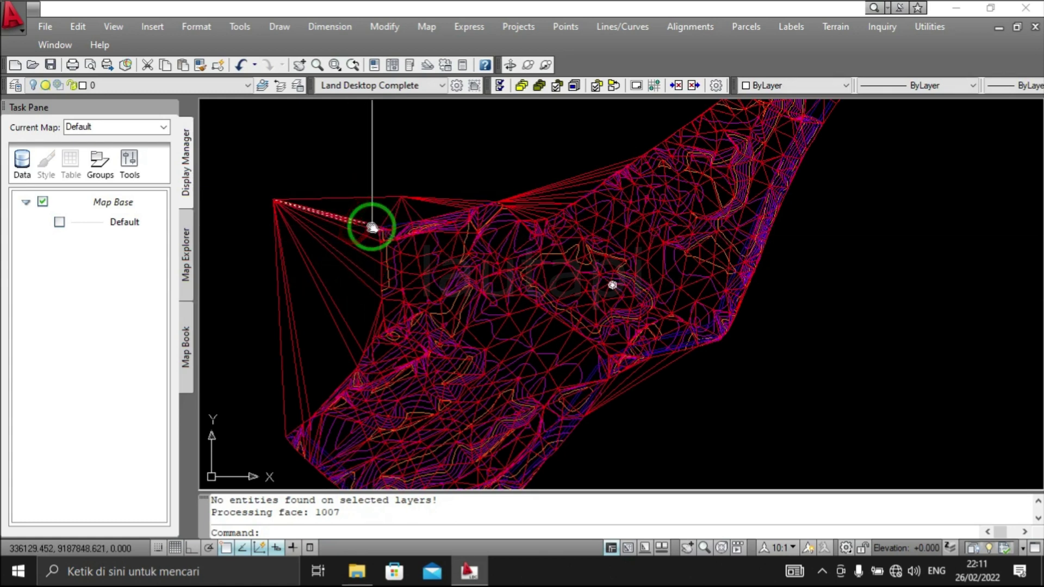
# - Set layer SRF-RNG1's colour to 250 in the Layer Properties Manager
pyautogui.moveTo(372, 227); pyautogui.dragTo(383, 232, button='middle')
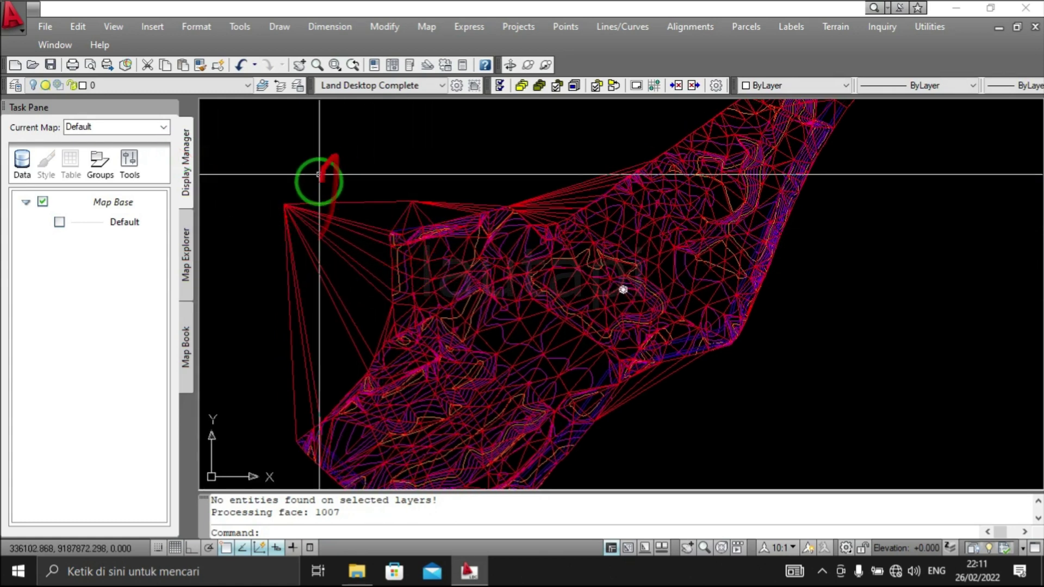
pyautogui.click(164, 85)
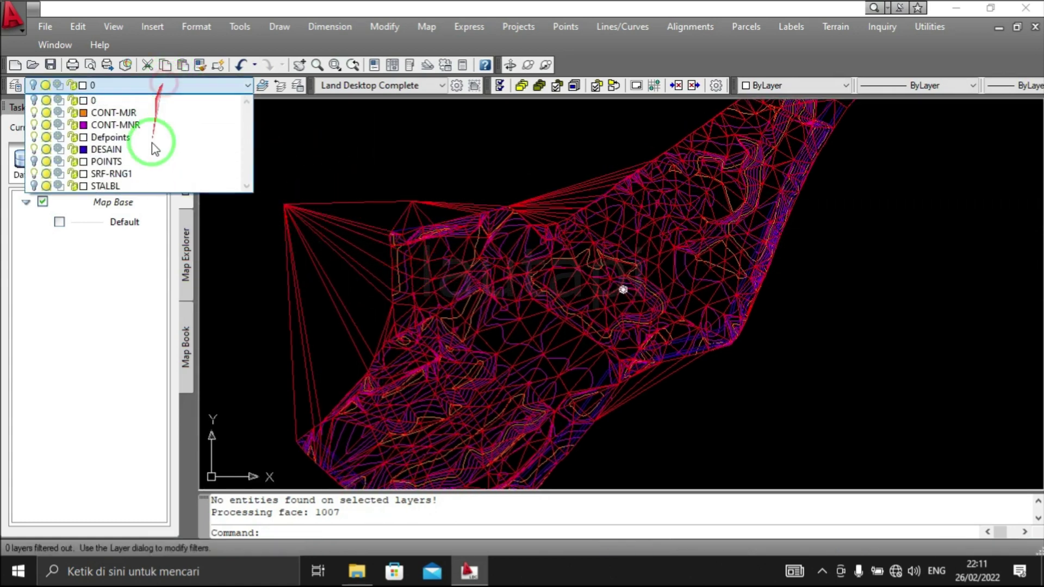
pyautogui.click(15, 86)
pyautogui.click(380, 267)
pyautogui.click(404, 339)
pyautogui.click(504, 405)
# - Select all similar points and set their colour to ByLayer
pyautogui.click(283, 204)
pyautogui.rightClick(280, 205)
pyautogui.click(361, 459)
pyautogui.click(772, 86)
pyautogui.press('Escape')
pyautogui.scroll(3, 628, 283)
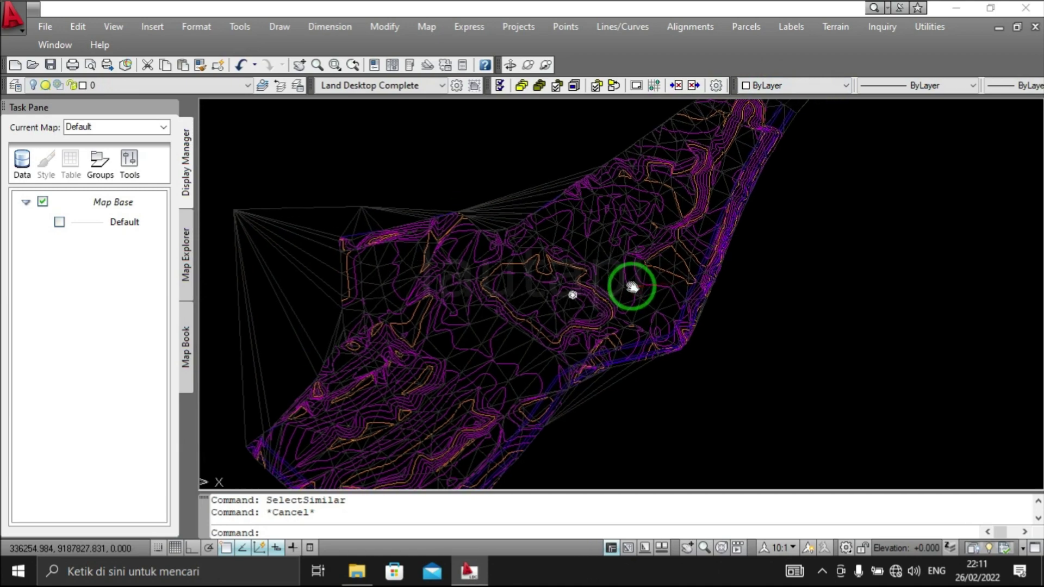
pyautogui.scroll(-2, 626, 279)
pyautogui.scroll(-1, 594, 299)
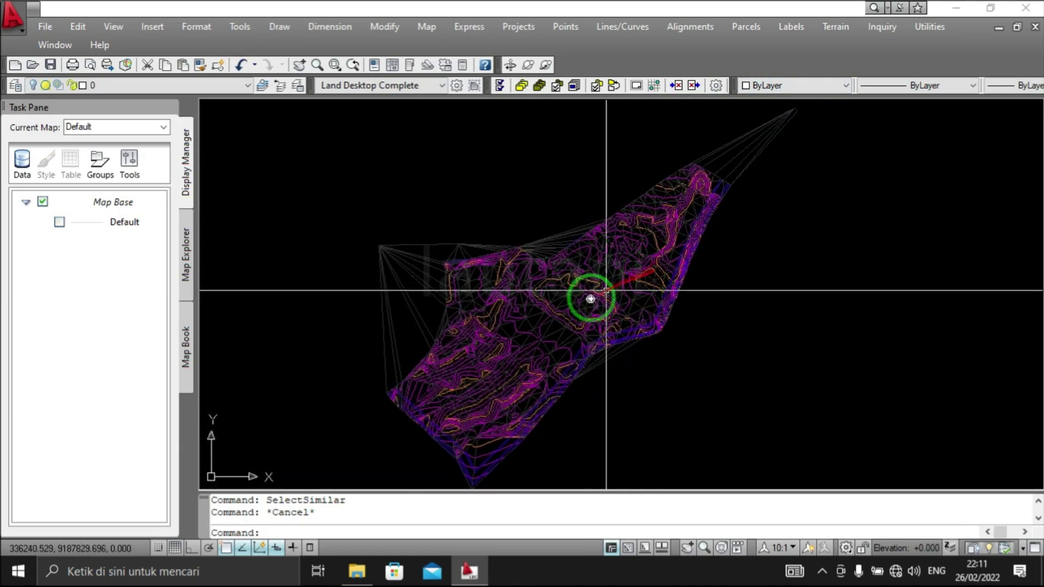
# - Shade the EXISTING surface's 3D faces with SHADE and recentre the terrain
pyautogui.scroll(1, 577, 305)
pyautogui.moveTo(577, 305); pyautogui.dragTo(571, 286, button='middle')
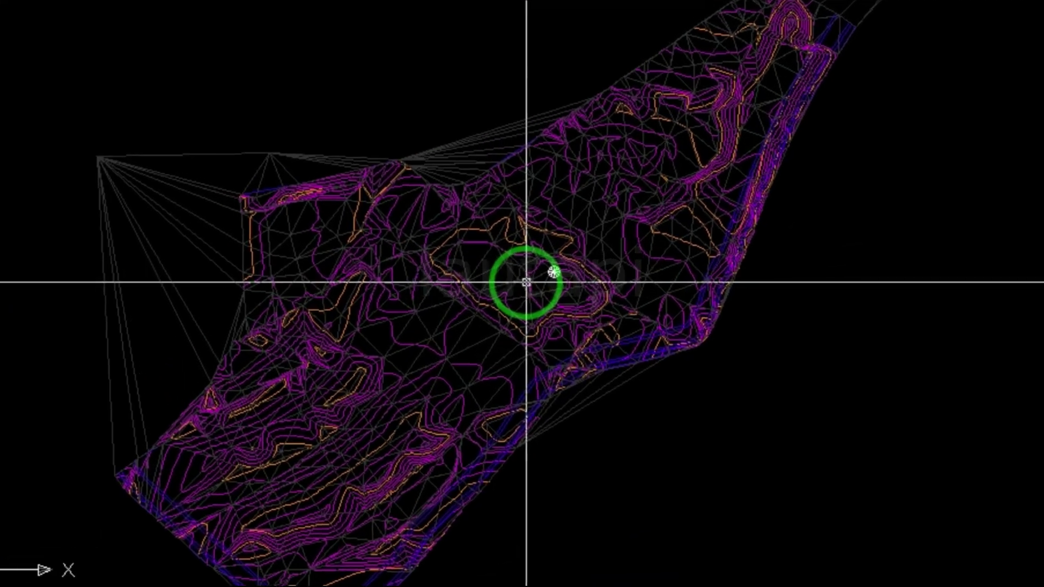
pyautogui.write('sh')
pyautogui.write('ade')
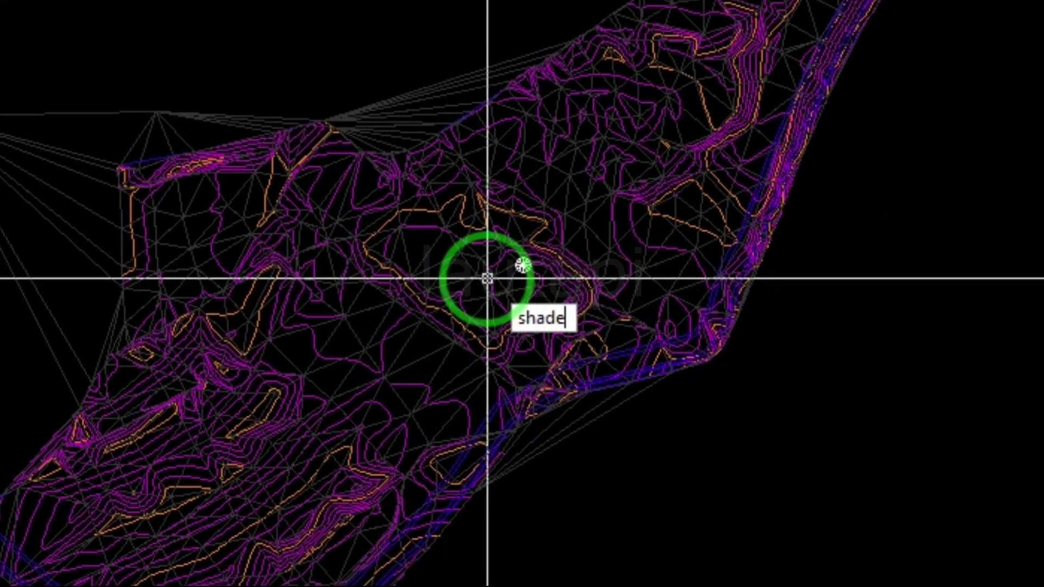
pyautogui.press('Return')
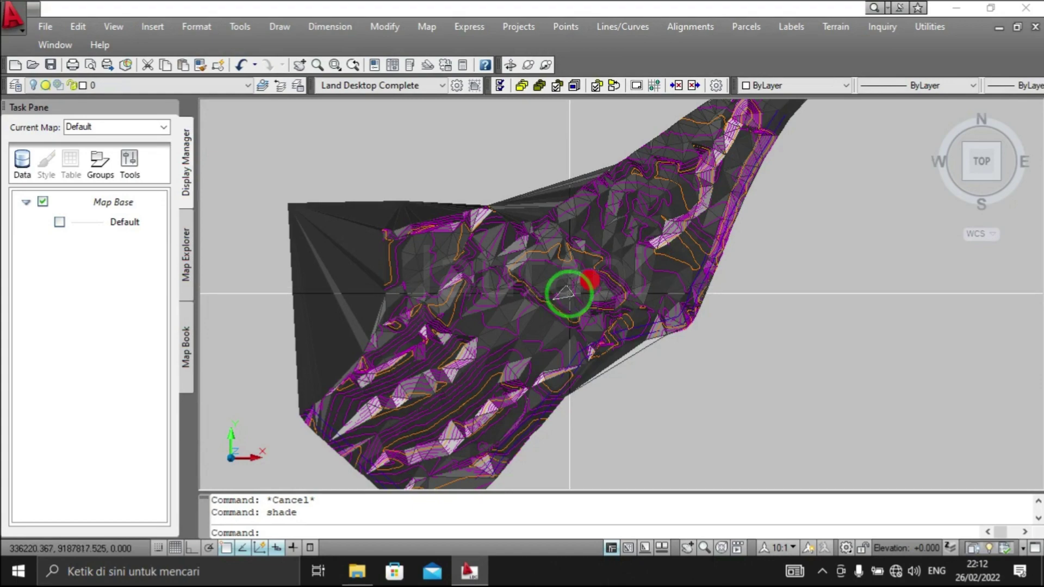
pyautogui.scroll(-2, 572, 286)
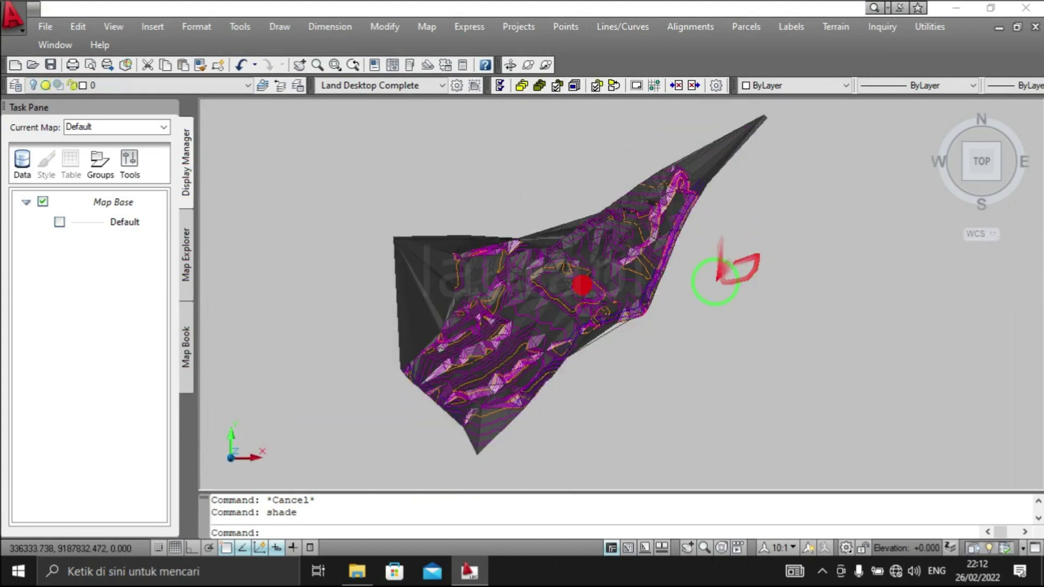
pyautogui.scroll(2, 739, 276)
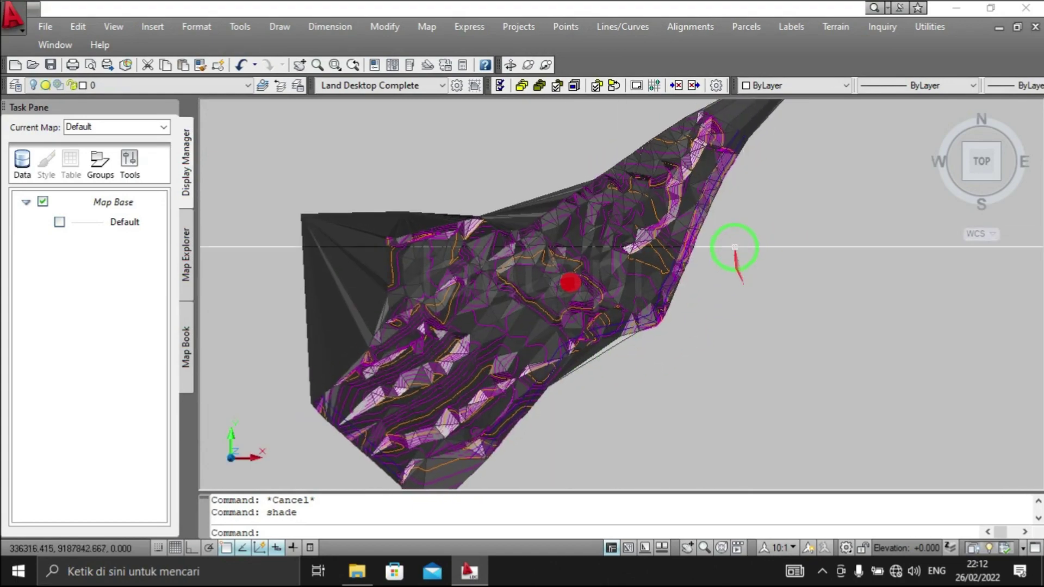
pyautogui.moveTo(730, 300); pyautogui.dragTo(716, 263, button='middle')
pyautogui.scroll(2, 701, 272)
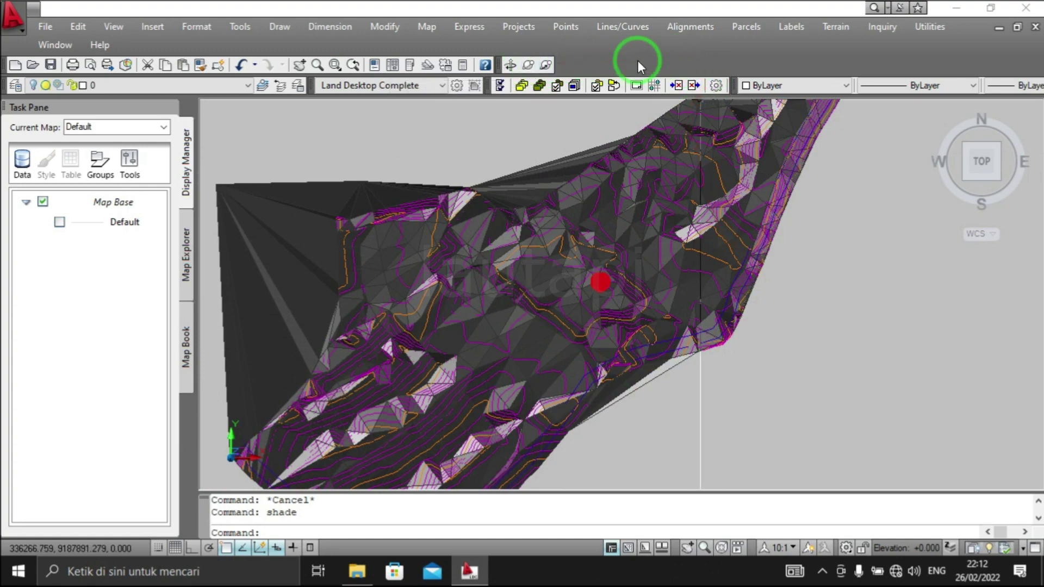
pyautogui.rightClick(639, 59)
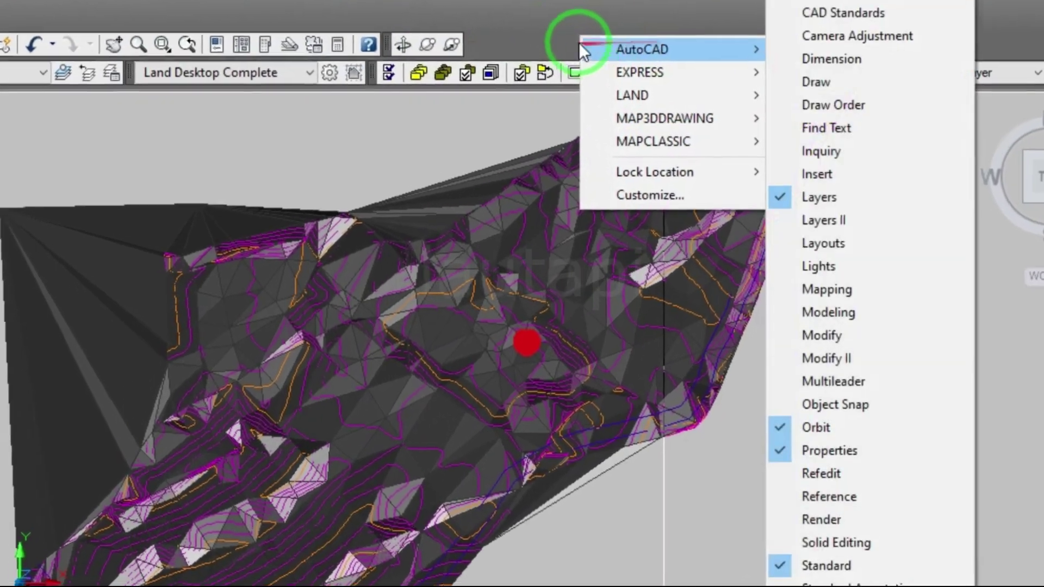
pyautogui.moveTo(577, 41)
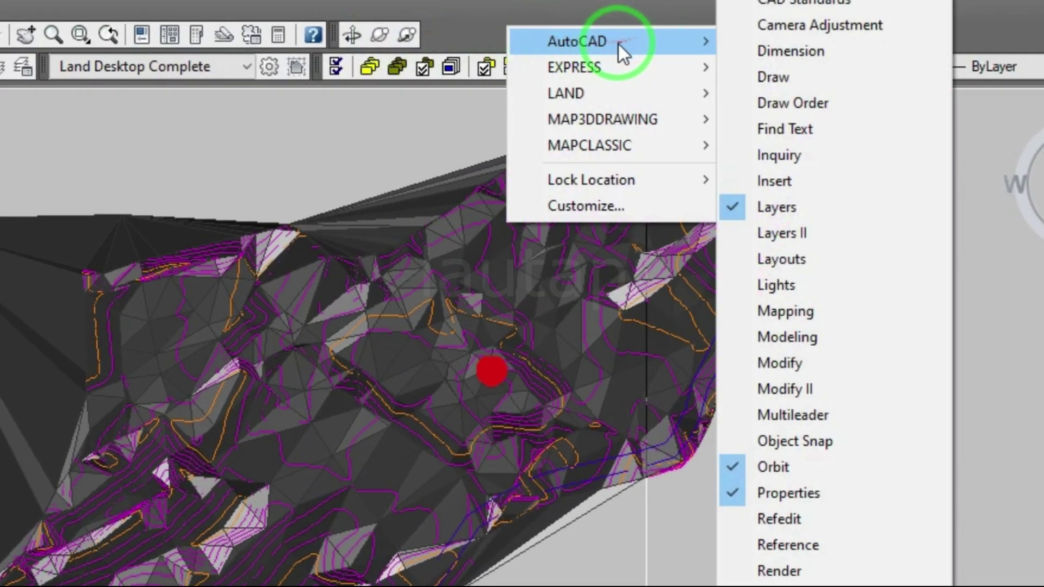
# - Show the Orbit toolbar and free-orbit the shaded terrain into a tilted side view
pyautogui.click(779, 468)
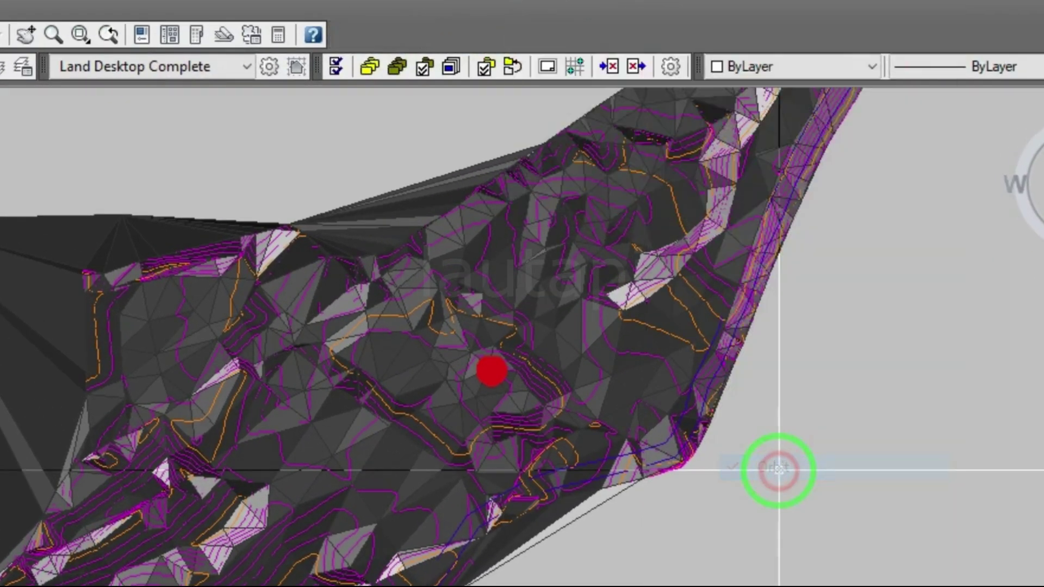
pyautogui.rightClick(486, 27)
pyautogui.moveTo(556, 41)
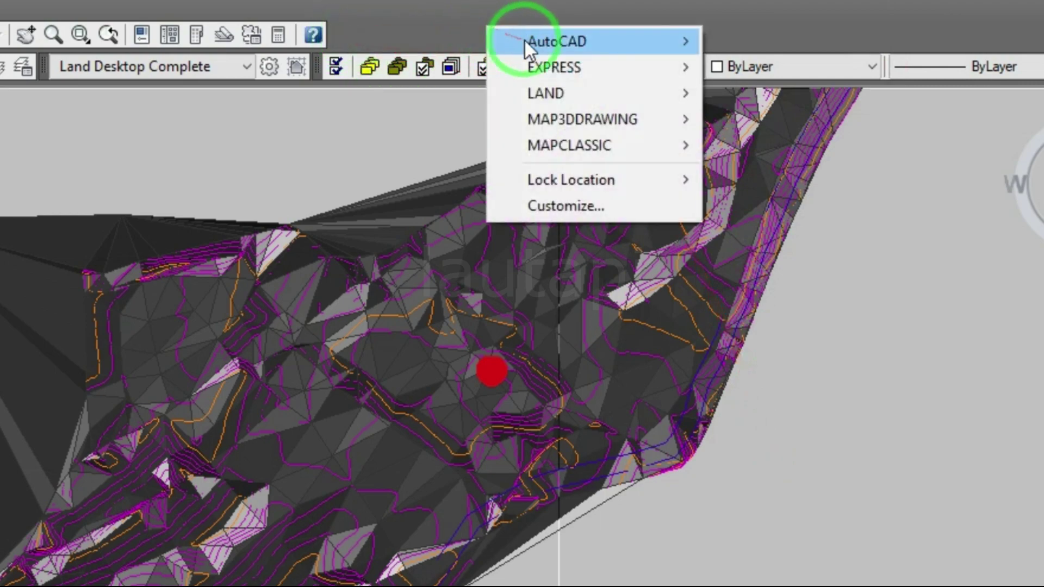
pyautogui.click(801, 468)
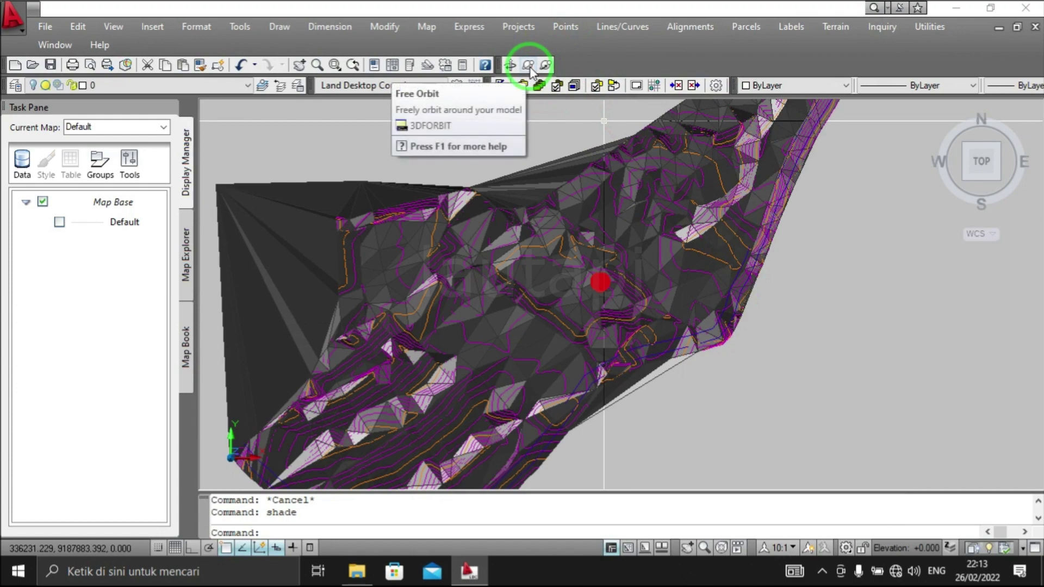
pyautogui.click(528, 65)
pyautogui.moveTo(594, 205); pyautogui.dragTo(642, 235)
pyautogui.moveTo(695, 324)
pyautogui.mouseDown()
pyautogui.moveTo(653, 288)
pyautogui.moveTo(690, 222)
pyautogui.moveTo(594, 185)
pyautogui.moveTo(622, 177)
pyautogui.moveTo(664, 245)
pyautogui.moveTo(594, 285)
pyautogui.moveTo(674, 275)
pyautogui.moveTo(652, 279)
pyautogui.mouseUp()
pyautogui.moveTo(553, 325); pyautogui.dragTo(618, 338)
pyautogui.moveTo(732, 317)
pyautogui.mouseDown()
pyautogui.moveTo(723, 292)
pyautogui.moveTo(694, 317)
pyautogui.moveTo(664, 210)
pyautogui.moveTo(682, 251)
pyautogui.moveTo(594, 327)
pyautogui.moveTo(682, 228)
pyautogui.moveTo(620, 309)
pyautogui.moveTo(654, 279)
pyautogui.moveTo(660, 298)
pyautogui.moveTo(569, 312)
pyautogui.moveTo(622, 296)
pyautogui.moveTo(660, 226)
pyautogui.moveTo(615, 343)
pyautogui.moveTo(680, 302)
pyautogui.moveTo(671, 299)
pyautogui.moveTo(734, 356)
pyautogui.moveTo(727, 326)
pyautogui.mouseUp()
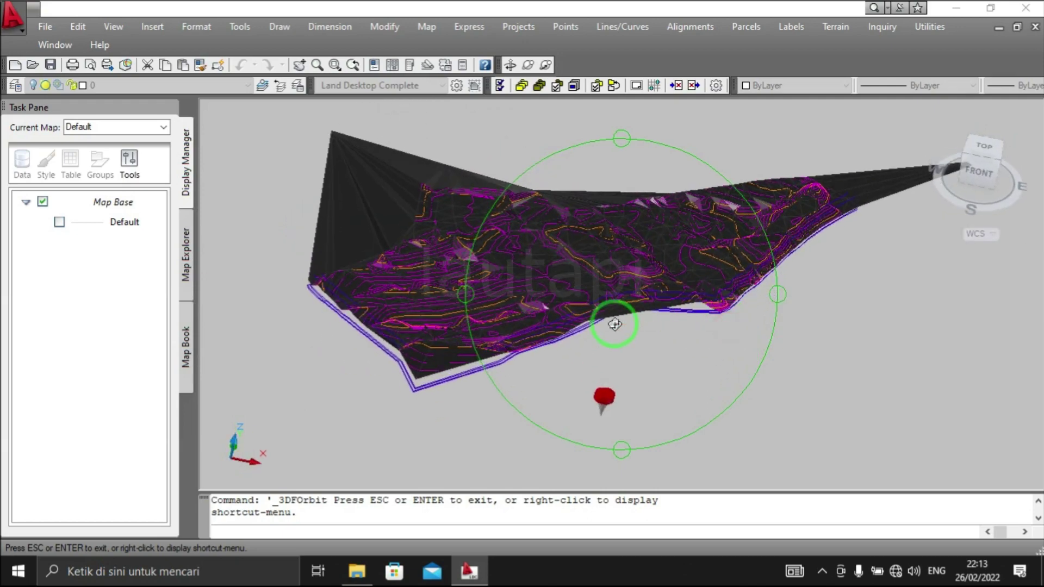
# - Exit orbit and restore a World plan view with PLAN, zooming onto the terrain
pyautogui.press('Escape')
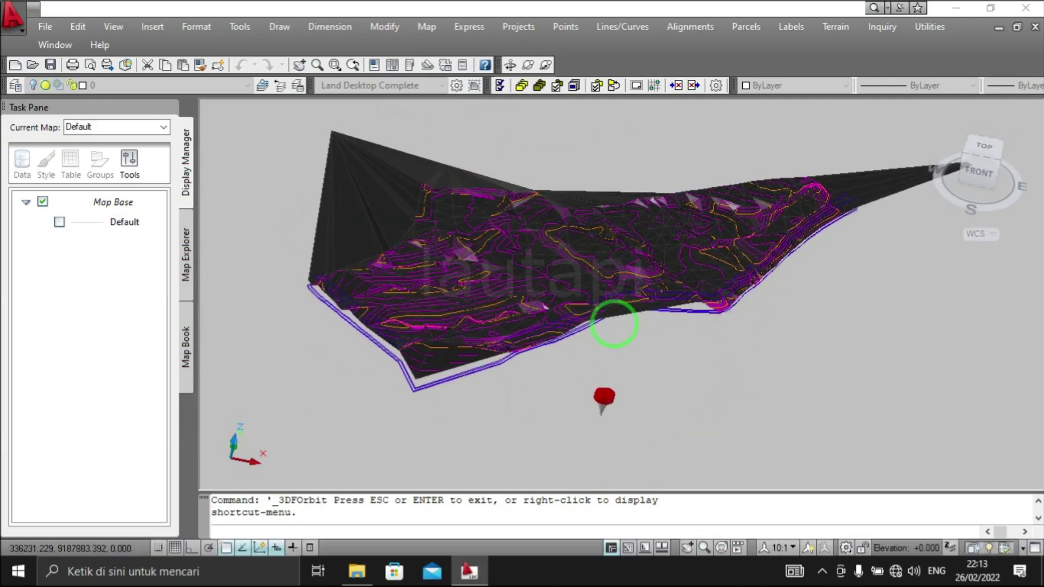
pyautogui.press('Escape')
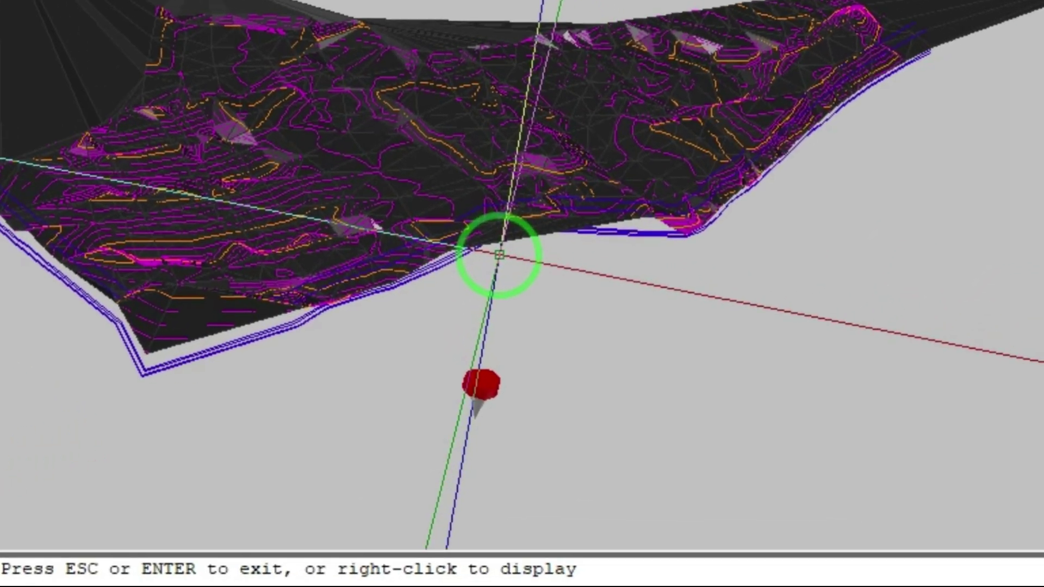
pyautogui.write('plan')
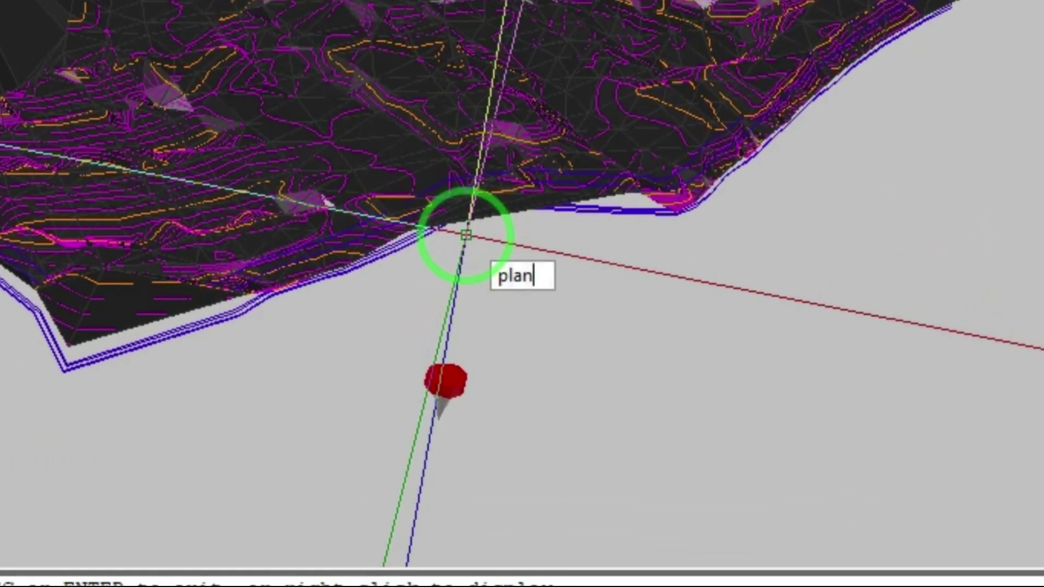
pyautogui.press('Return')
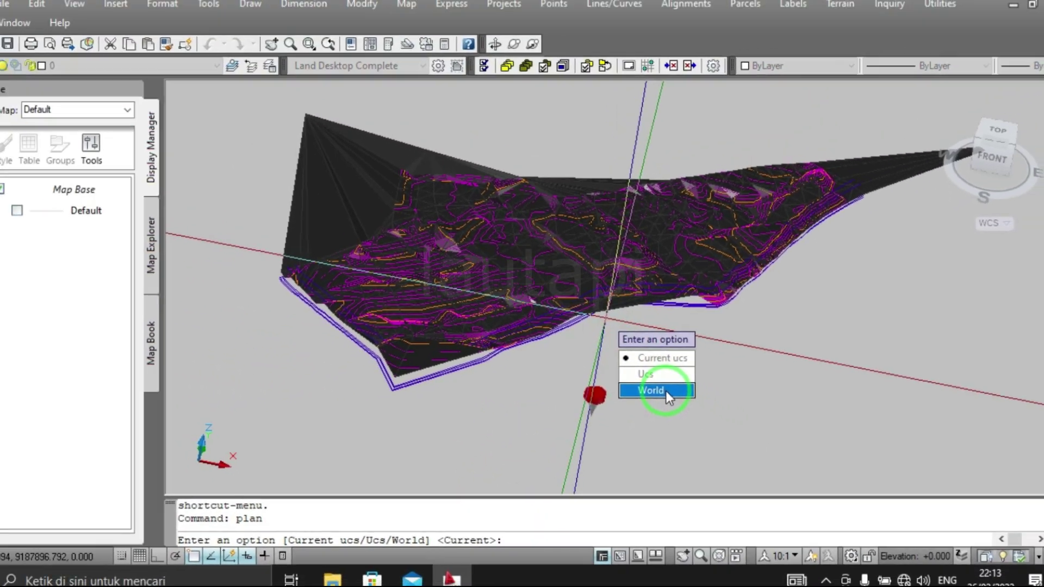
pyautogui.click(638, 383)
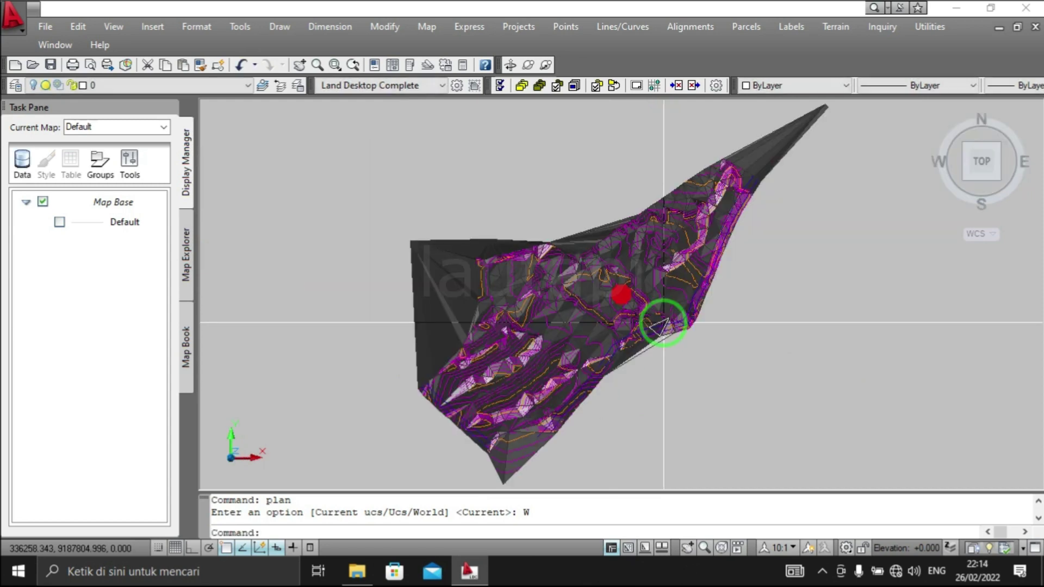
pyautogui.scroll(3, 774, 321)
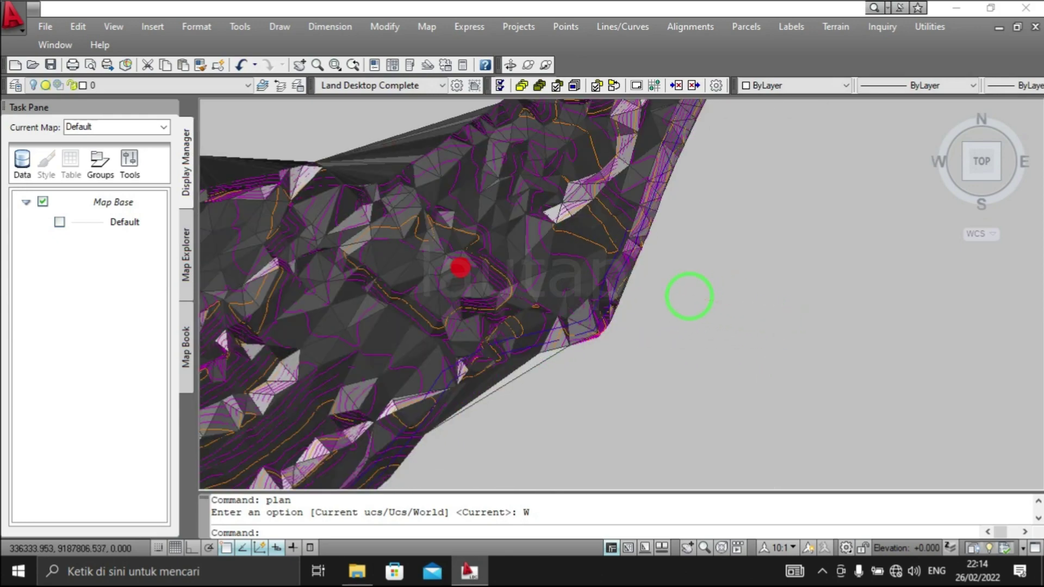
pyautogui.scroll(-1, 690, 296)
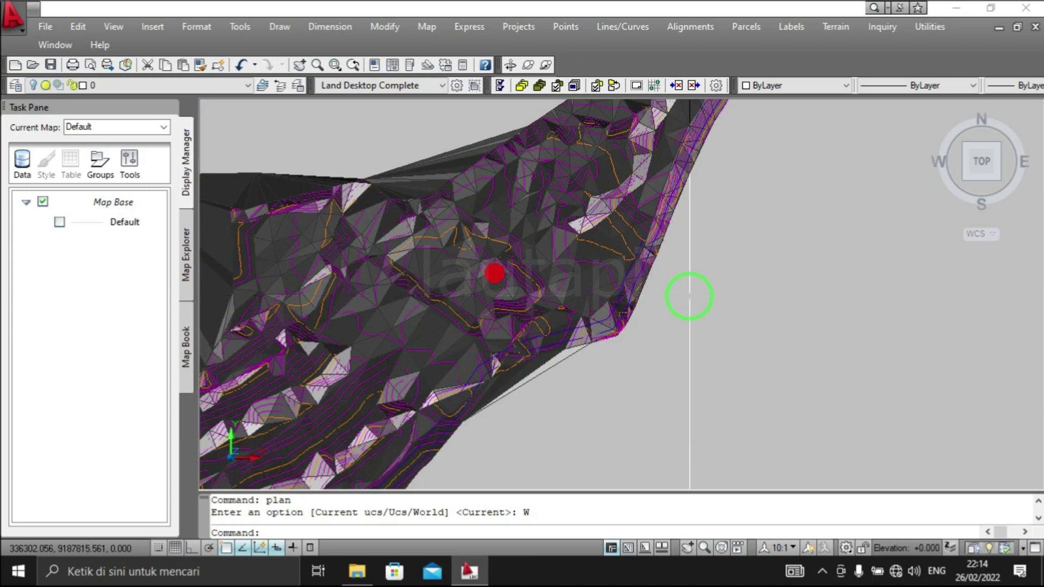
pyautogui.scroll(-3, 688, 297)
pyautogui.scroll(1, 707, 278)
pyautogui.scroll(1, 707, 283)
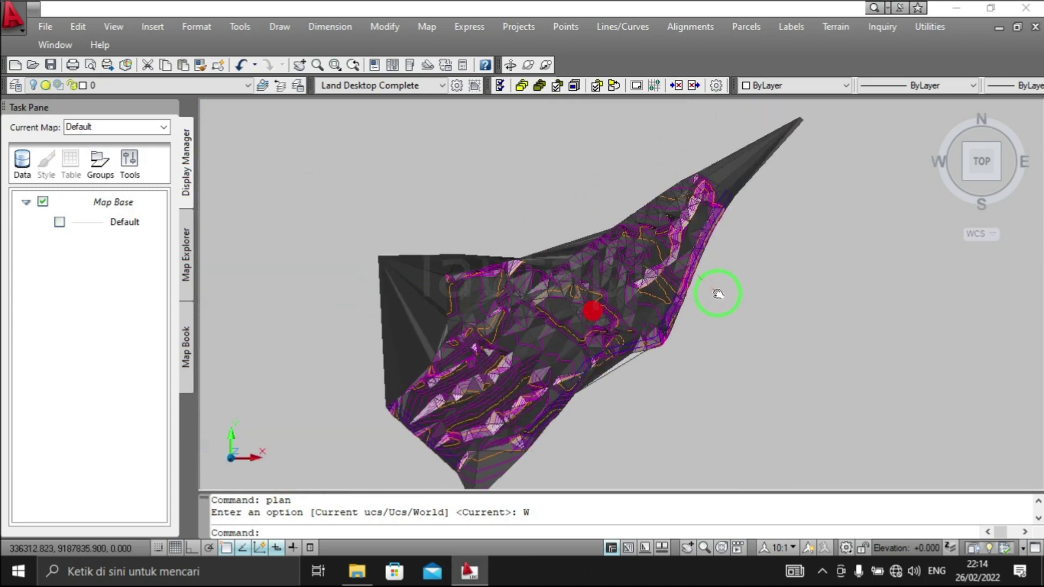
pyautogui.scroll(1, 695, 310)
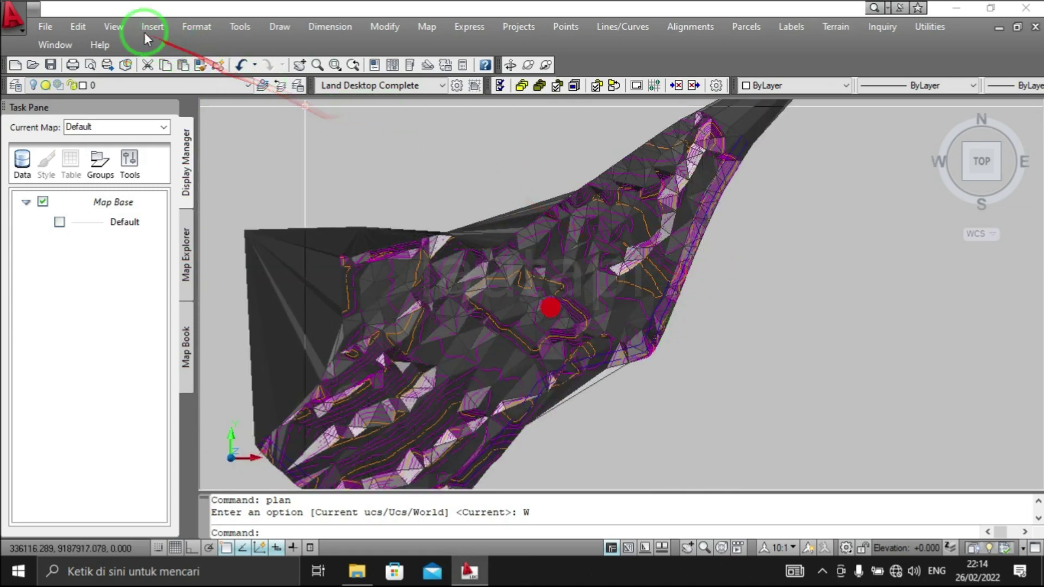
pyautogui.click(112, 27)
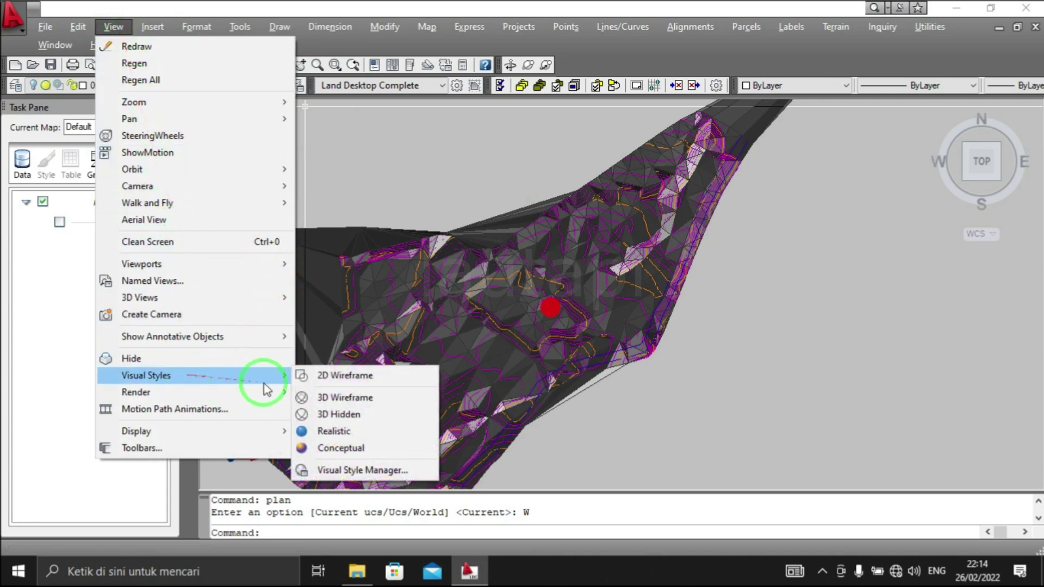
pyautogui.moveTo(146, 375)
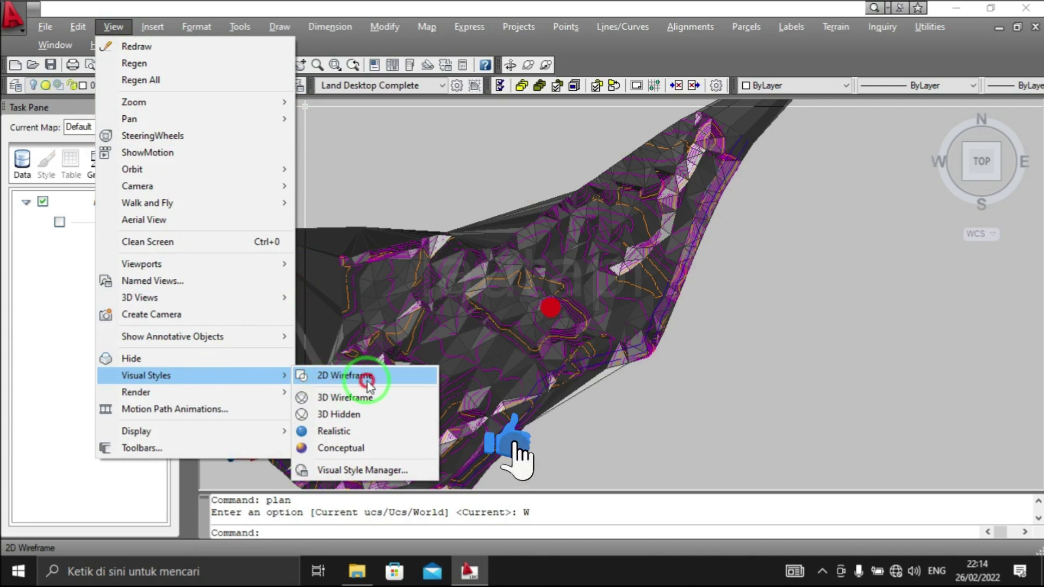
# - Switch to the 2D Wireframe visual style and frame the surface in view
pyautogui.click(366, 380)
pyautogui.scroll(-2, 485, 310)
pyautogui.scroll(1, 459, 366)
pyautogui.moveTo(460, 366); pyautogui.dragTo(571, 272, button='middle')
pyautogui.scroll(1, 550, 317)
pyautogui.scroll(1, 560, 298)
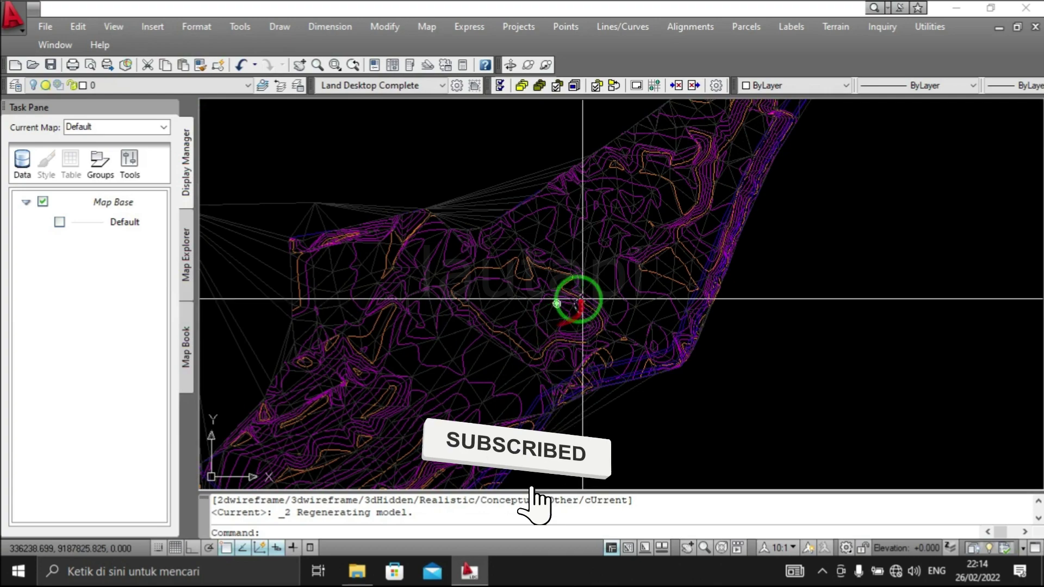
pyautogui.scroll(-2, 558, 306)
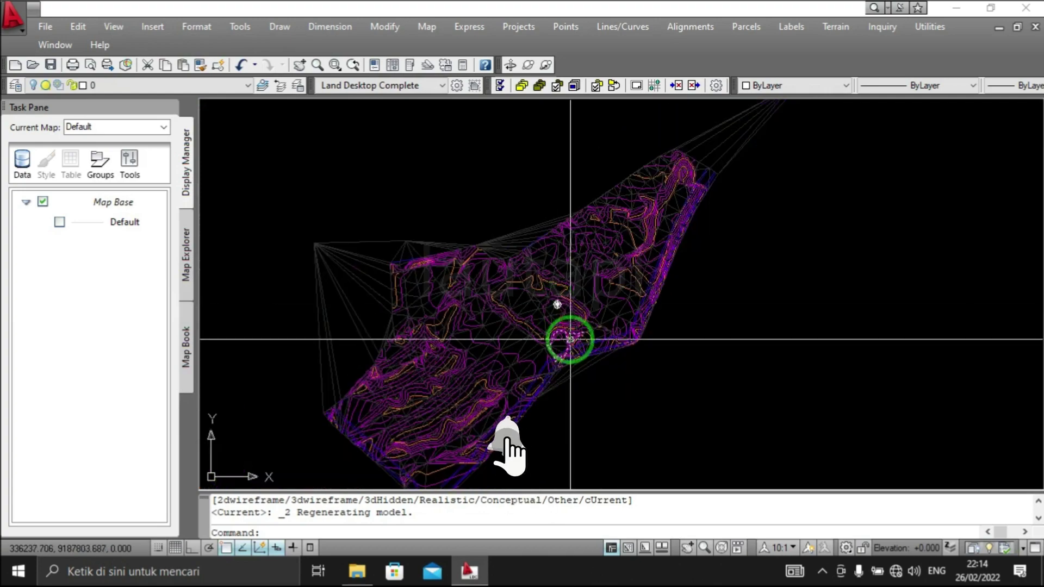
# - Turn on all layers with LAYON and inspect the survey points and alignment station labels
pyautogui.write('layon')
pyautogui.press('Return')
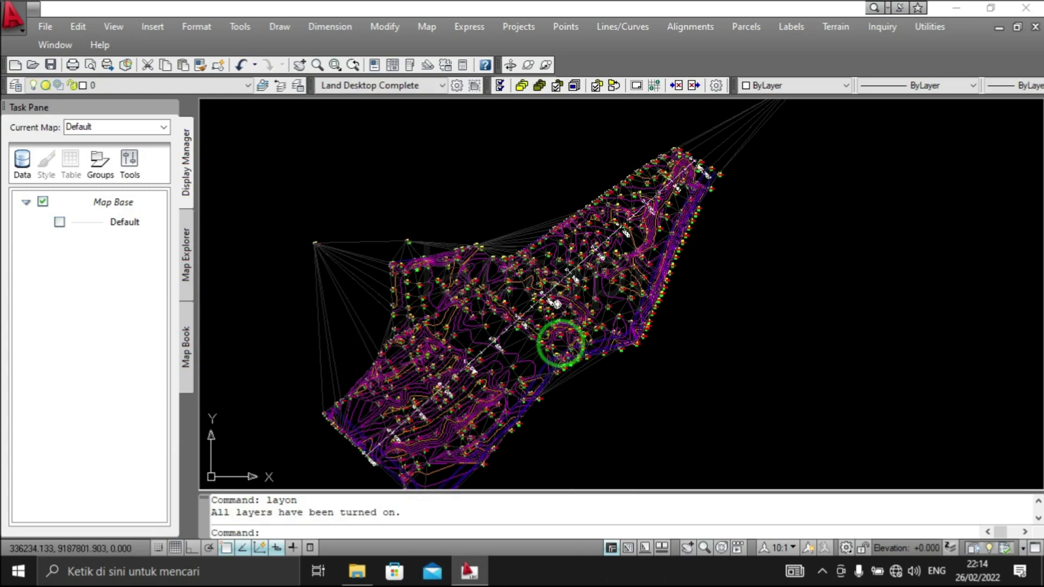
pyautogui.scroll(3, 565, 342)
pyautogui.scroll(-2, 578, 349)
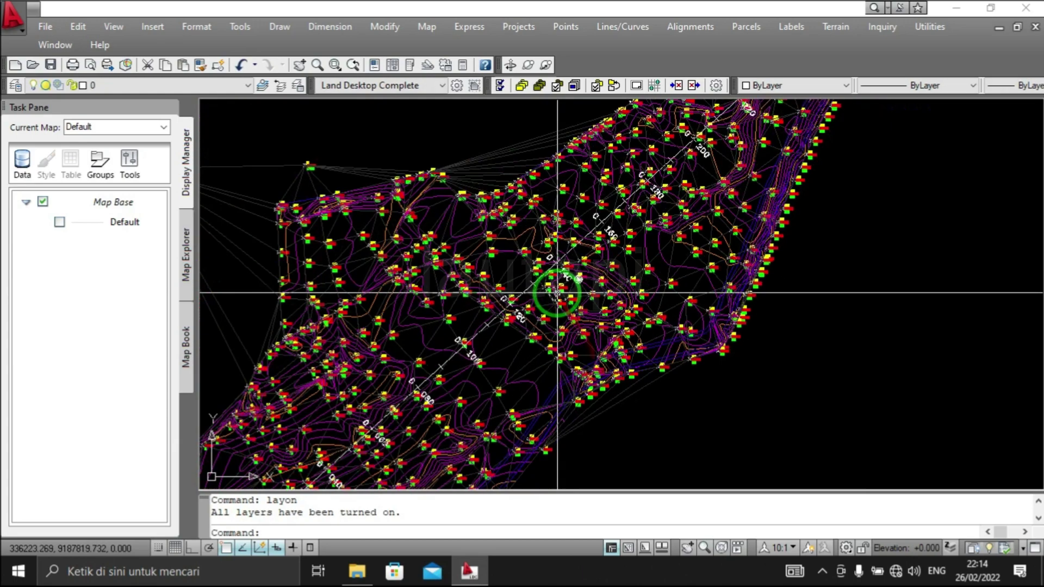
pyautogui.moveTo(539, 264); pyautogui.dragTo(566, 279, button='middle')
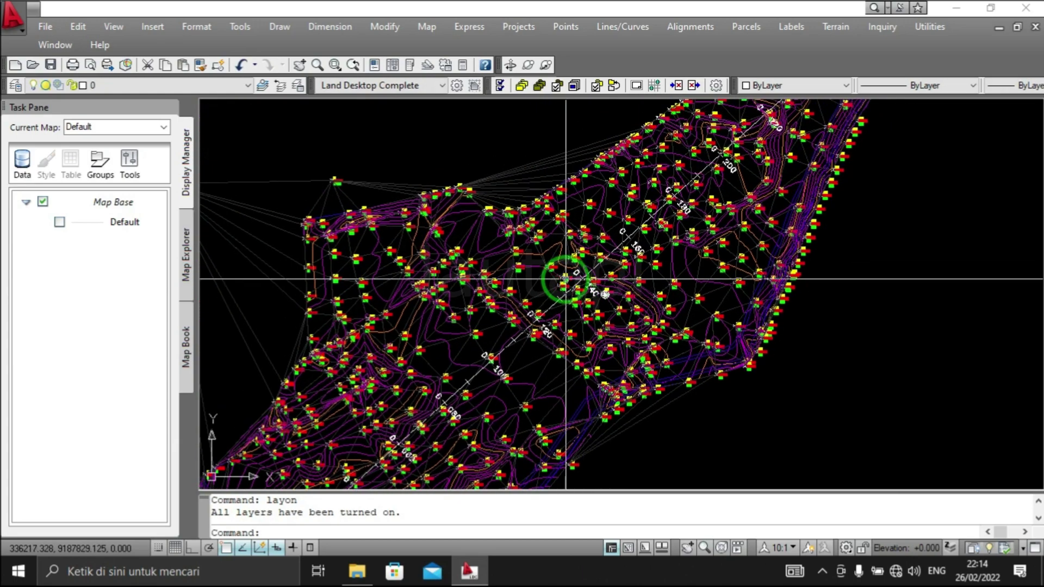